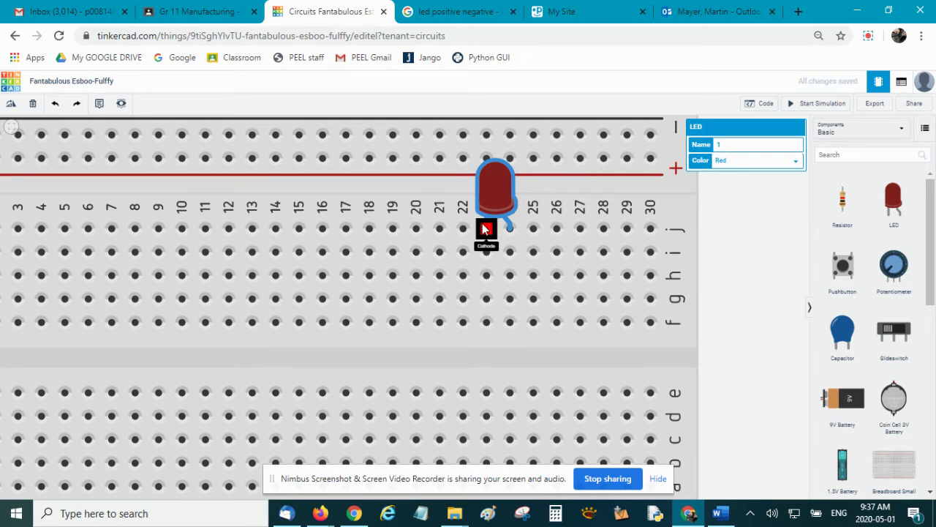
Try the LED rotated sideways with both legs in column 23, rows i and j.
left_click(10, 104)
left_click(11, 105)
left_click(11, 105)
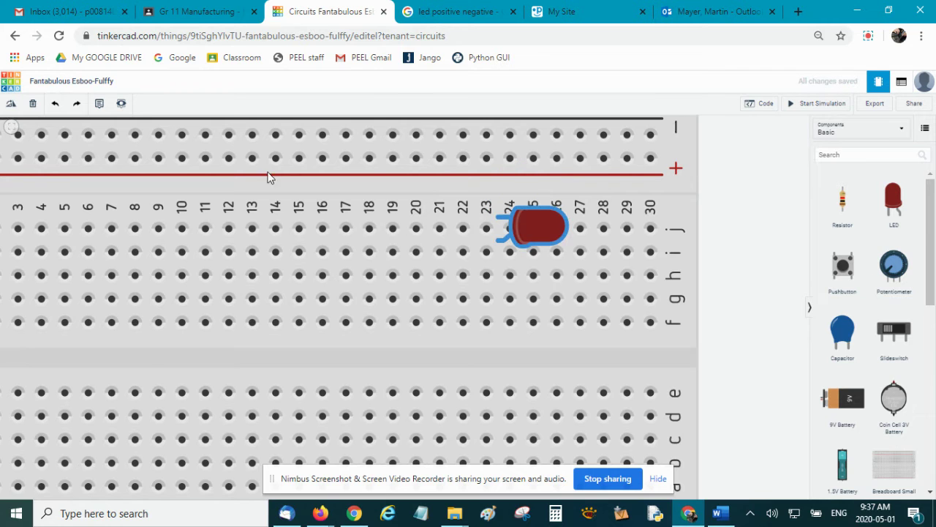
left_click_drag(533, 230, 531, 242)
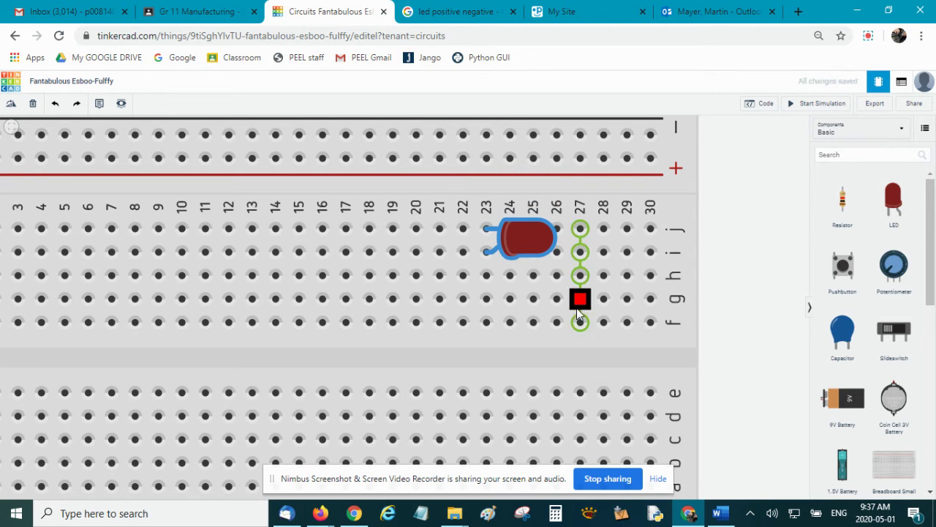
Rotate the LED upright and place its legs in holes i23 and i24 of the breadboard.
left_click(12, 107)
left_click(12, 107)
left_click(12, 107)
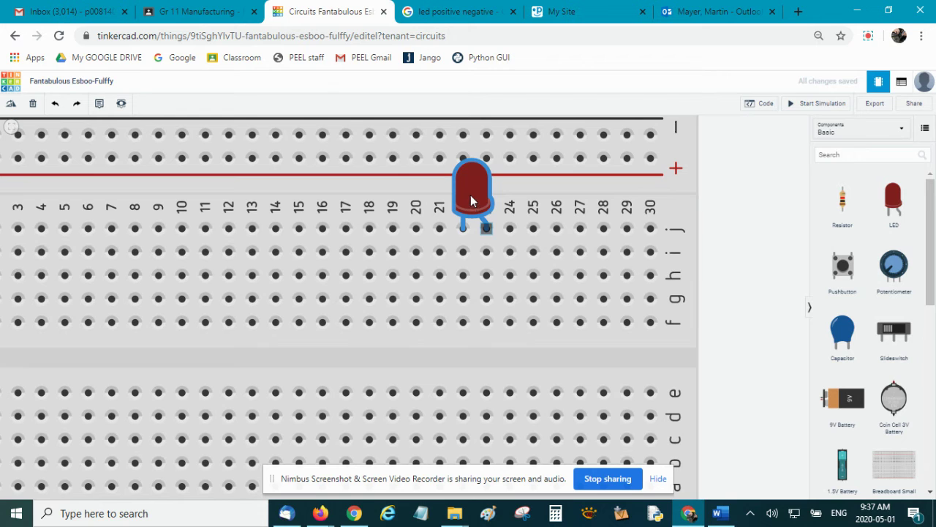
mouse_move(489, 206)
left_mouse_down()
mouse_move(521, 217)
mouse_move(578, 267)
mouse_move(347, 260)
mouse_move(521, 220)
mouse_move(504, 211)
left_mouse_up()
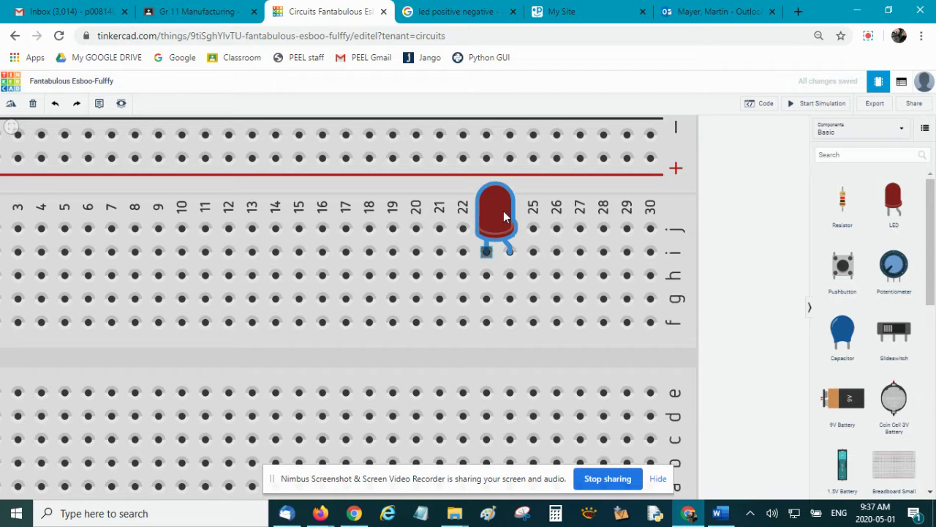
Add a resistor, rotate it horizontally, and place it along row j from column 14 to column 18.
scroll(578, 249, "down", 4)
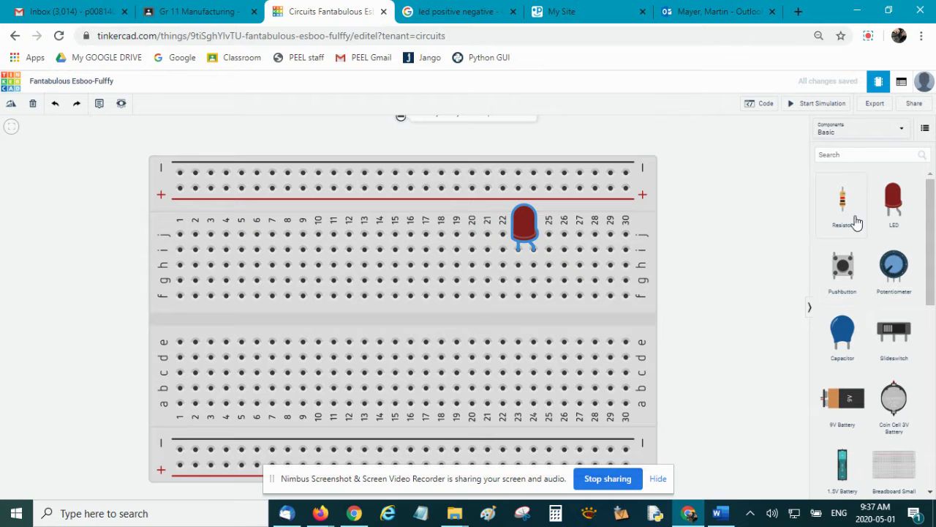
left_click_drag(841, 201, 457, 258)
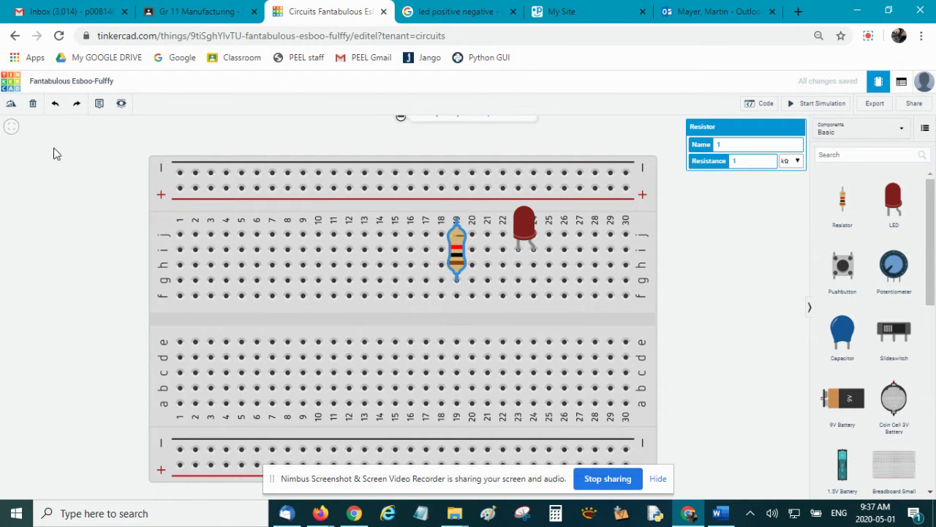
left_click(10, 104)
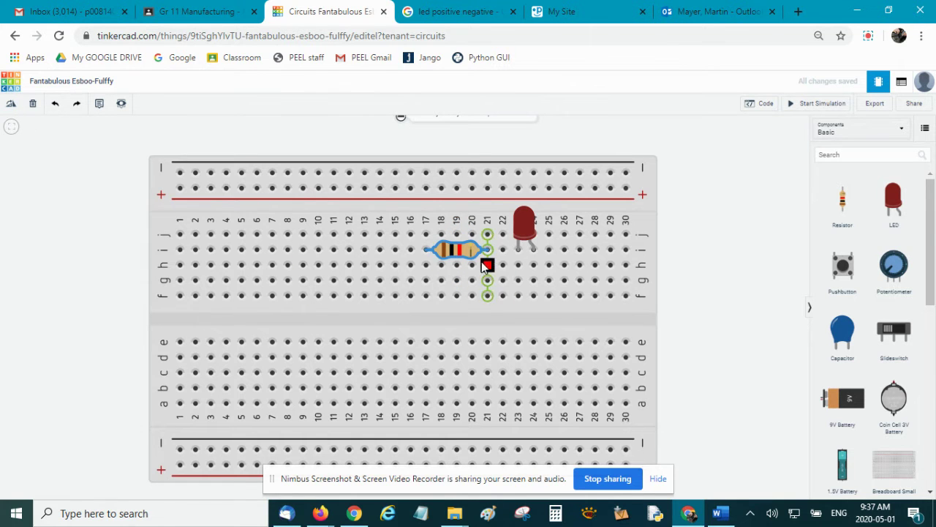
left_click_drag(467, 253, 429, 241)
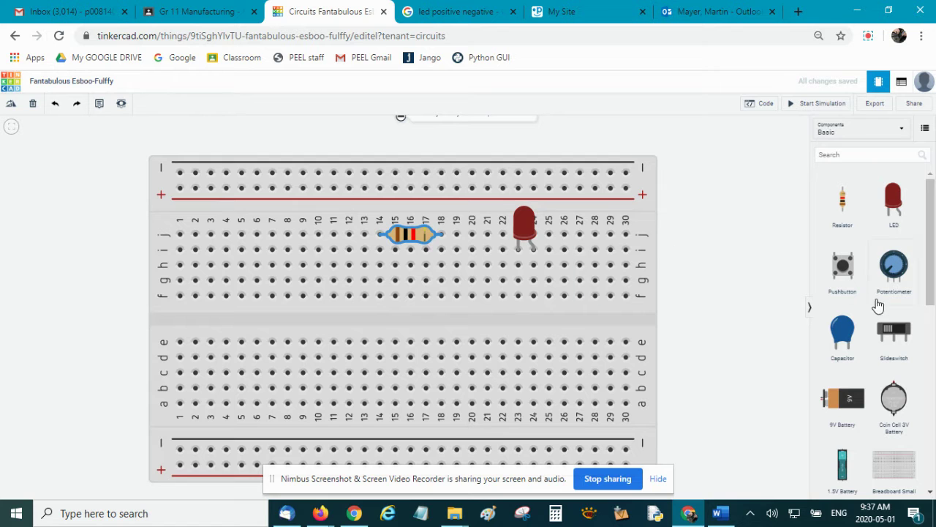
Place a 1.5V battery upright beside the column 30 end of the breadboard.
left_click_drag(852, 458, 725, 212)
scroll(726, 244, "down", 3)
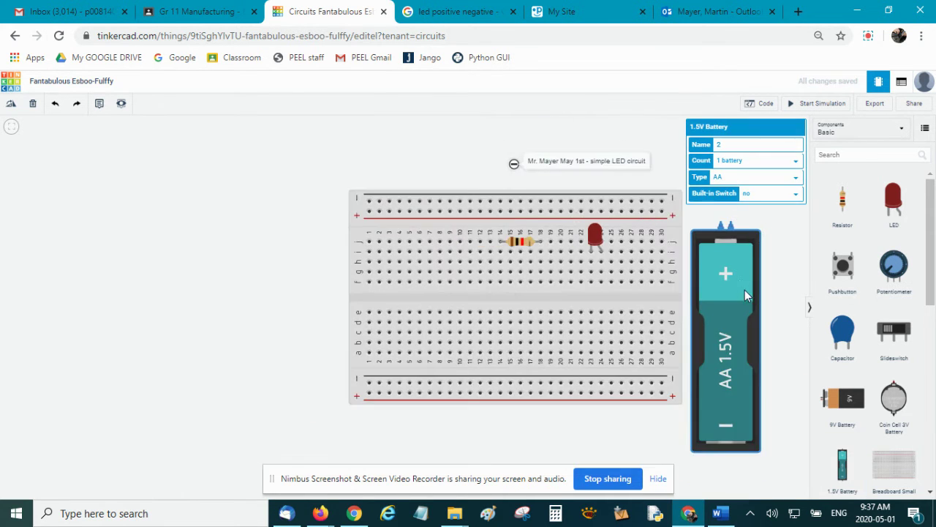
left_click_drag(739, 302, 747, 297)
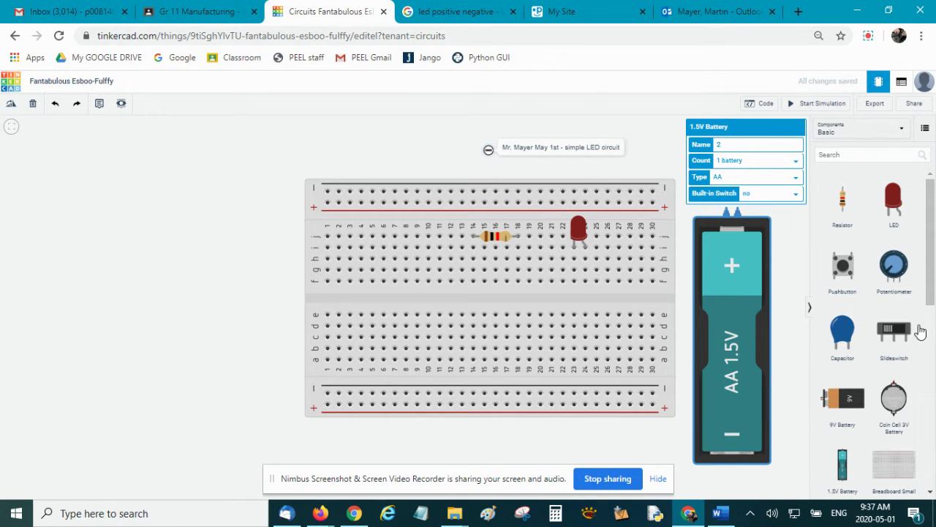
Add a slideswitch to the breadboard and settle its three pins in row j, columns 5 to 7.
left_click_drag(909, 334, 400, 238)
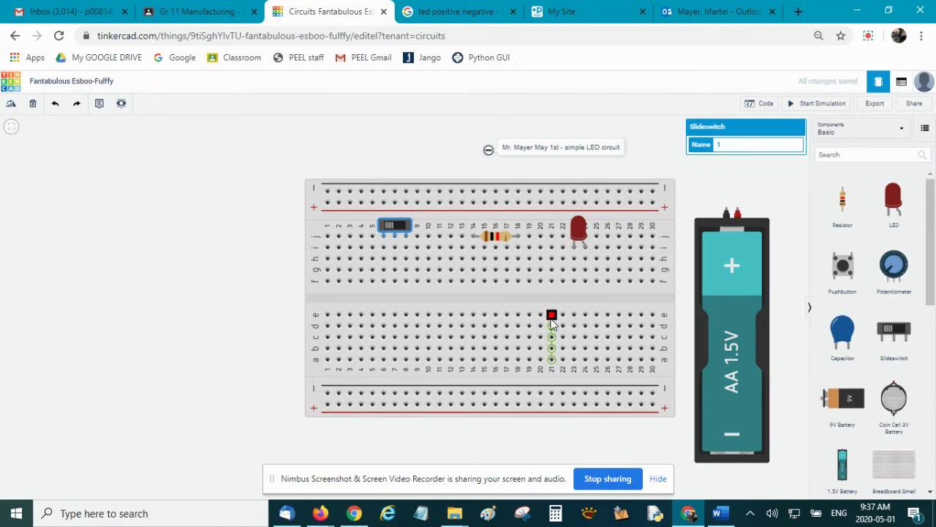
scroll(493, 274, "up", 2)
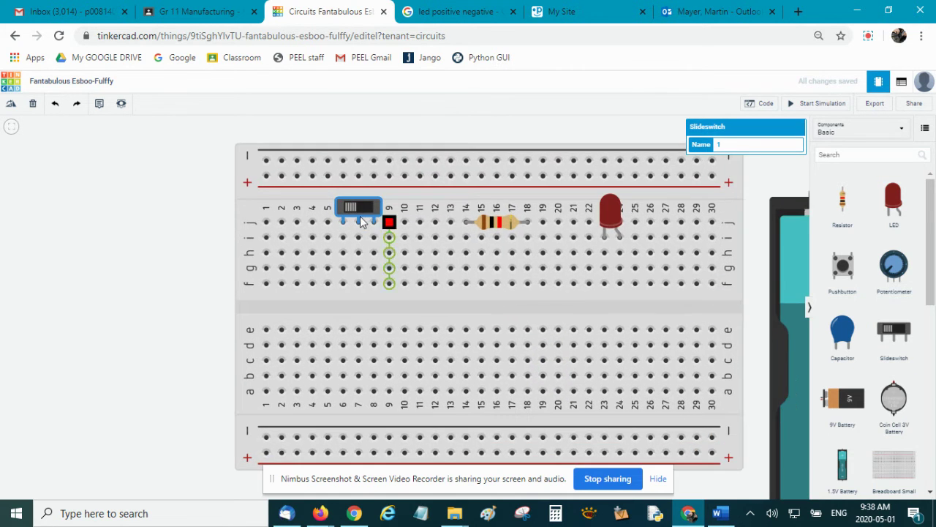
left_click_drag(359, 204, 463, 217)
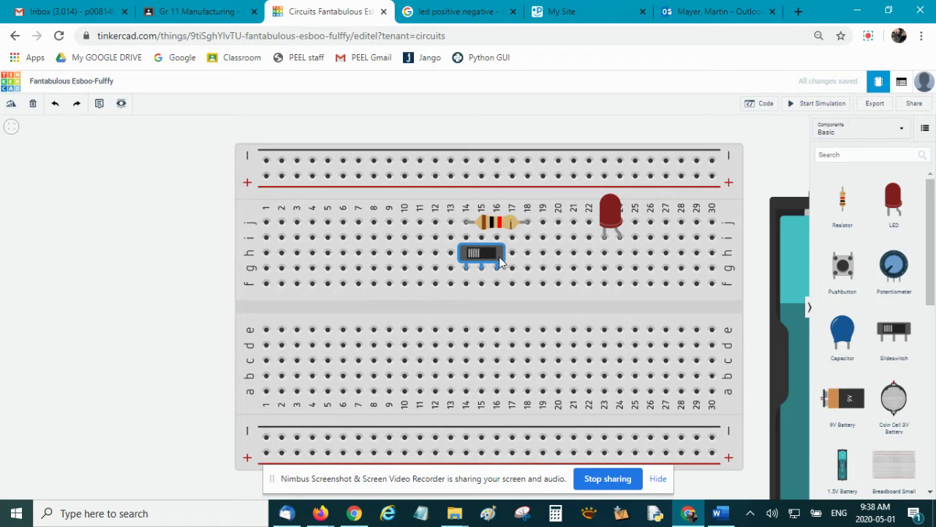
left_click_drag(491, 255, 468, 253)
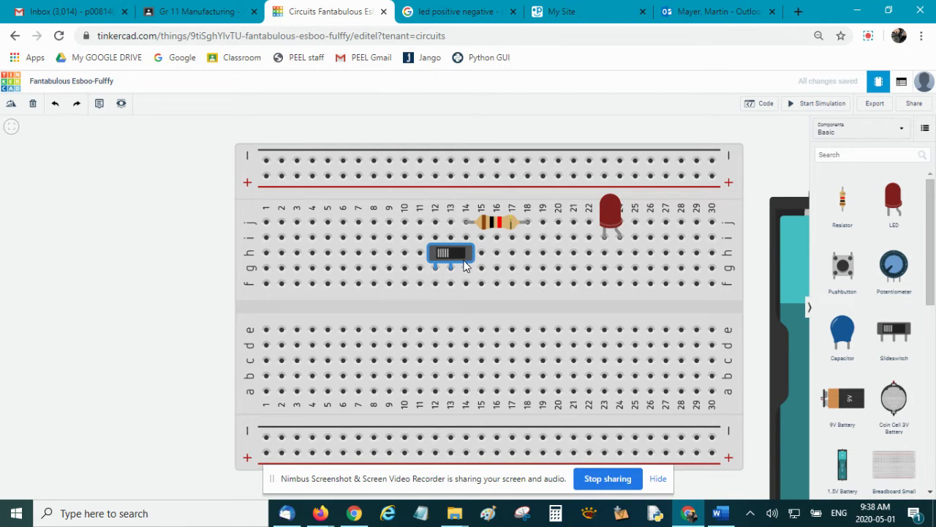
left_click_drag(414, 238, 356, 218)
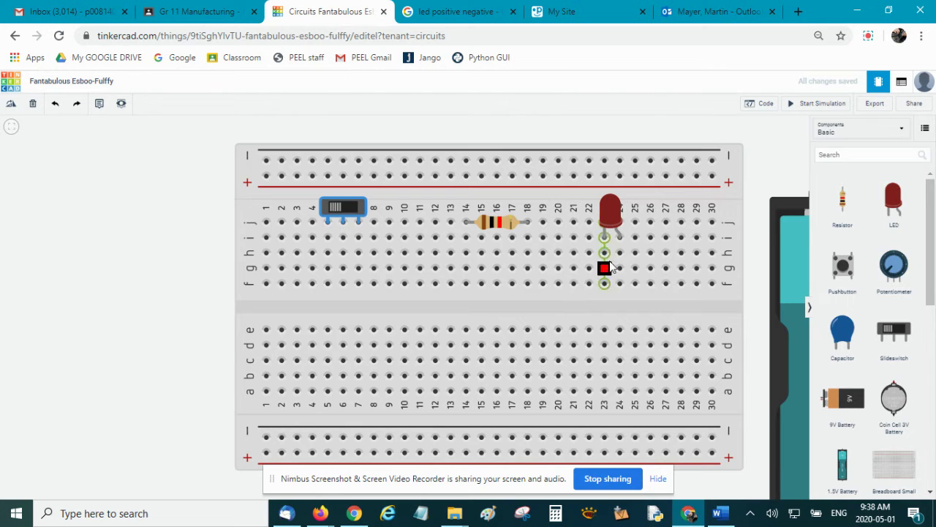
Move the battery slightly lower to leave wiring room above its terminals.
scroll(681, 305, "down", 1)
scroll(654, 279, "down", 1)
left_click(664, 274)
key("Escape")
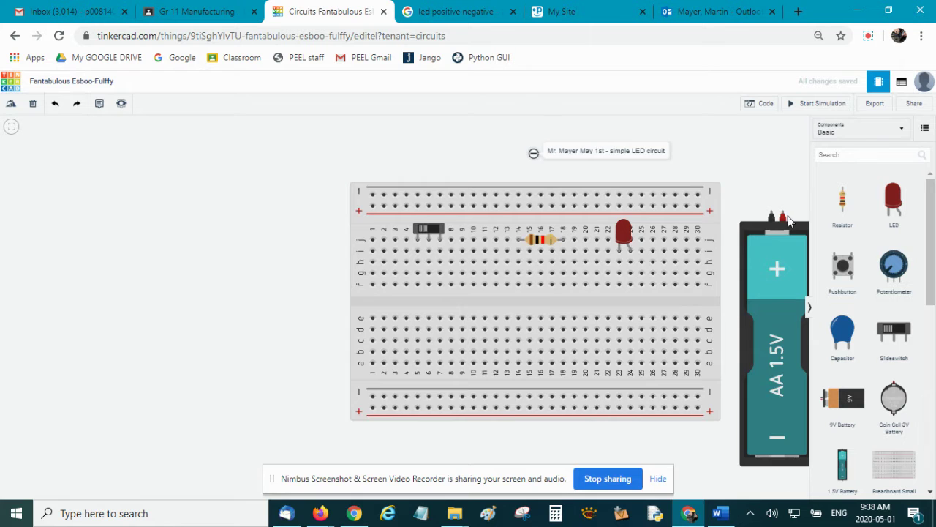
scroll(788, 215, "up", 5)
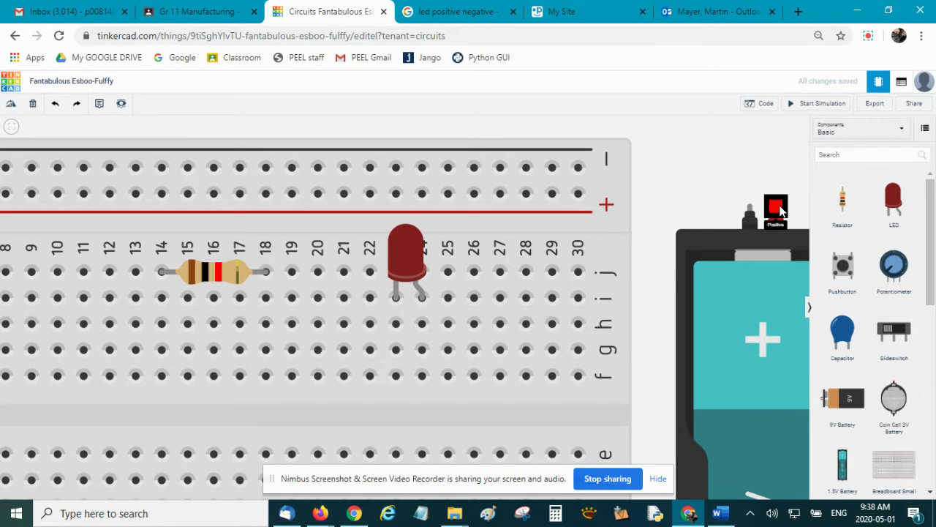
left_click_drag(747, 292, 746, 360)
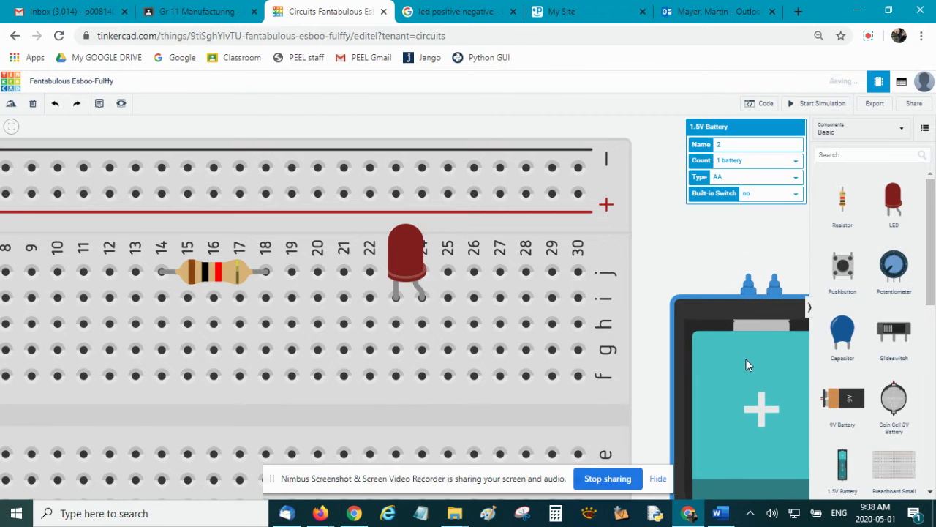
Wire the battery's positive terminal to the upper positive rail at column 30 with a square bend, and color the wire red.
left_click(775, 277)
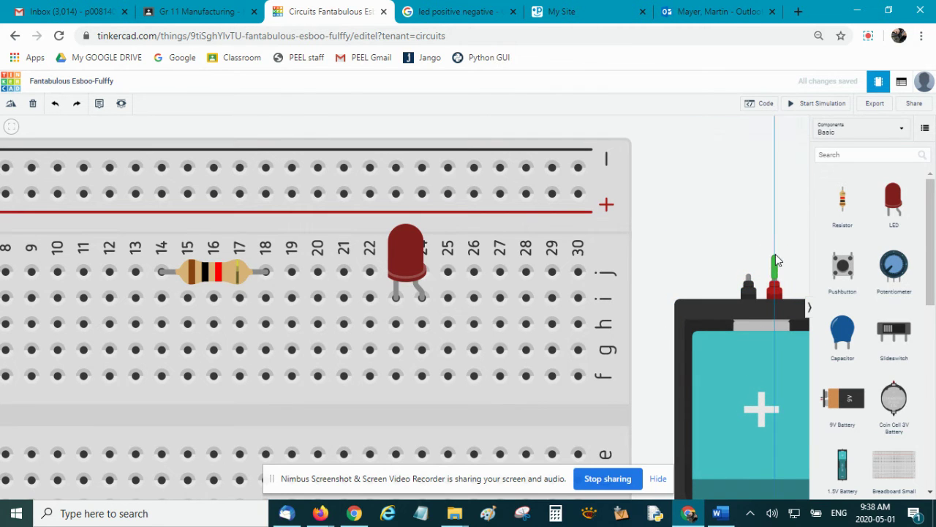
left_click(774, 203)
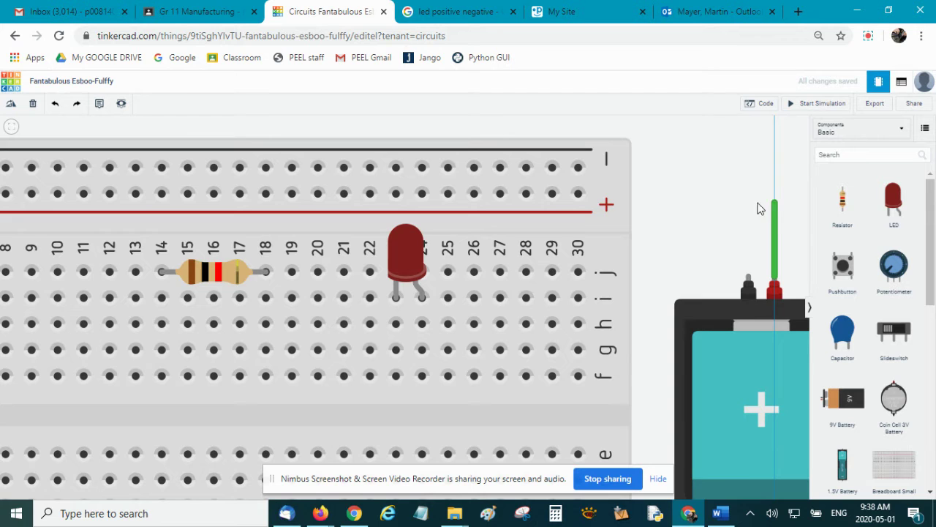
left_click(580, 195)
left_click_drag(776, 202, 777, 196)
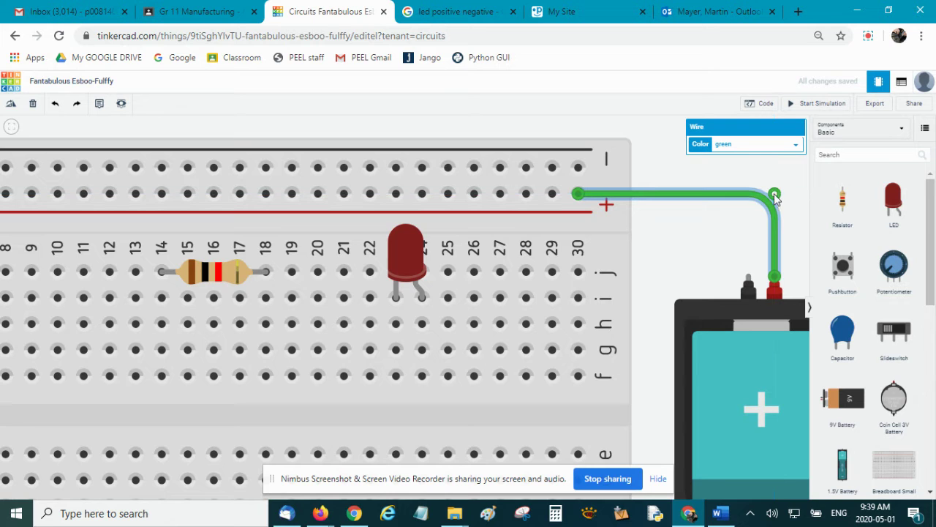
left_click(757, 145)
left_click(741, 183)
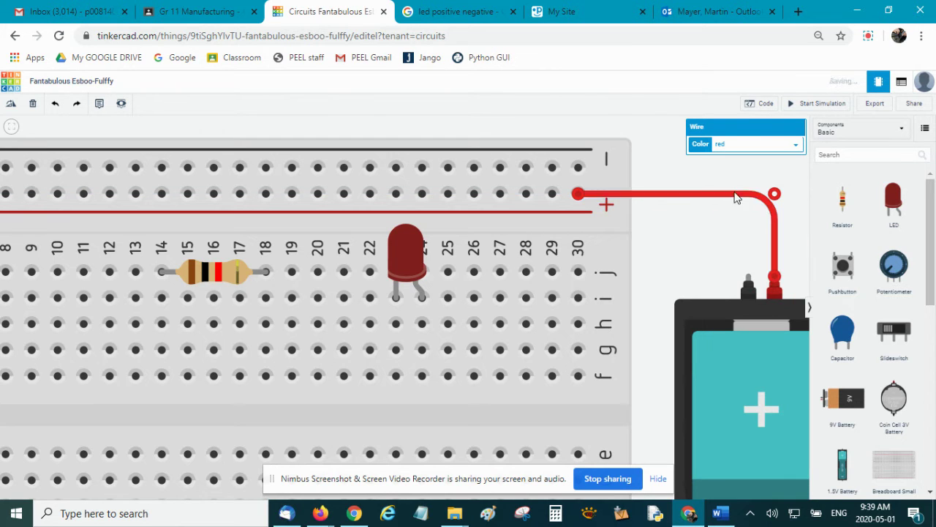
Wire the battery's negative terminal to the upper negative rail at column 30 with a square bend, and color the wire black.
left_click(748, 284)
left_click(749, 165)
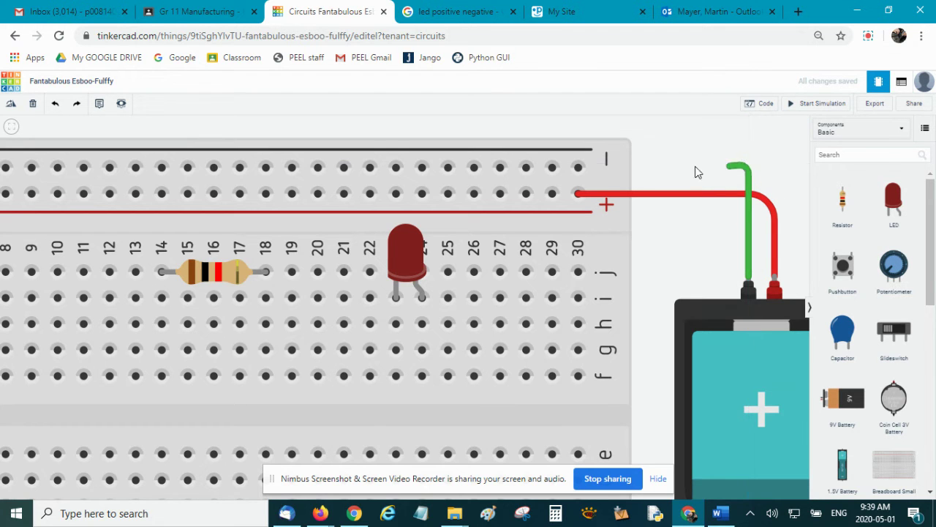
left_click(581, 169)
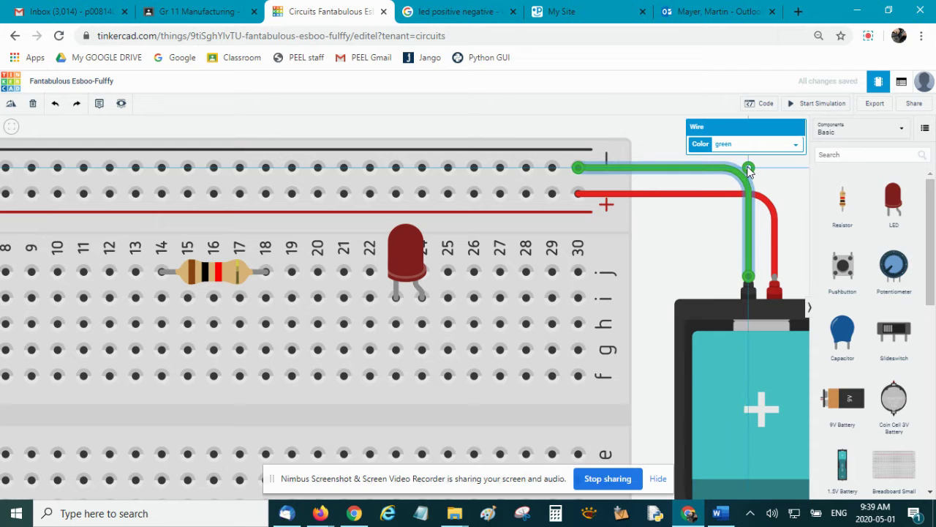
left_click(763, 145)
left_click(750, 161)
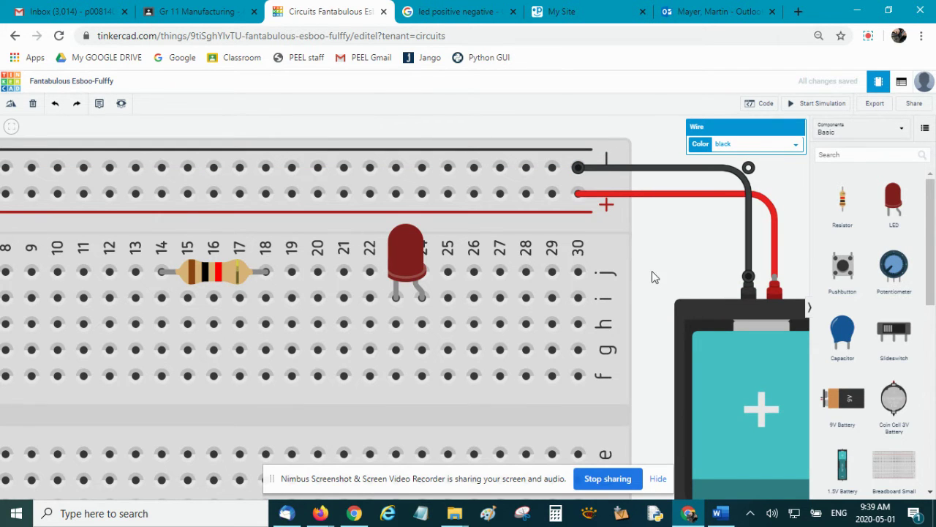
Connect the upper and lower positive rails with a straight wire at column 1 and color it red.
scroll(652, 271, "down", 3)
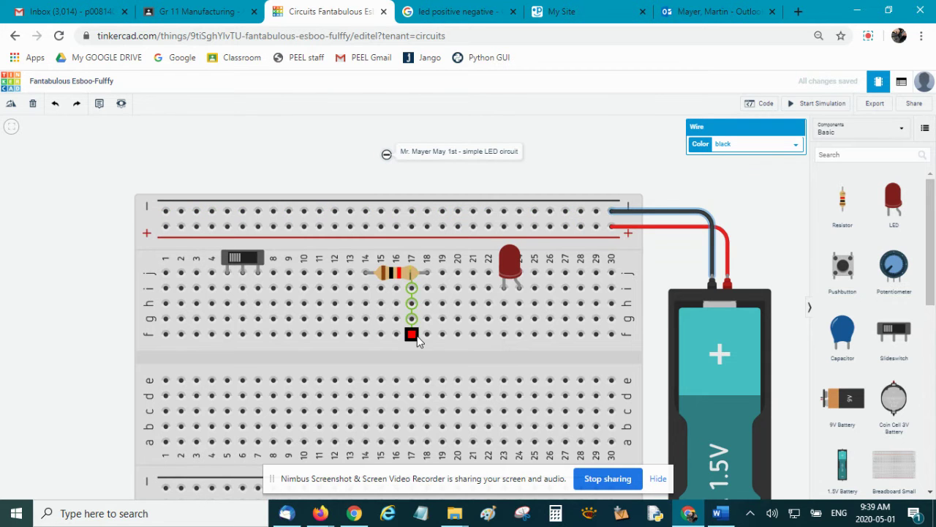
scroll(417, 340, "down", 1)
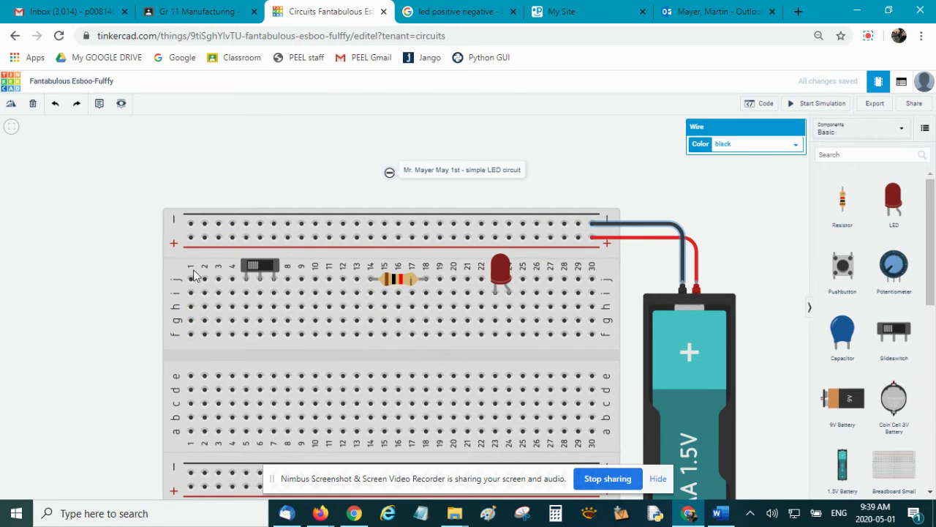
scroll(193, 275, "down", 2)
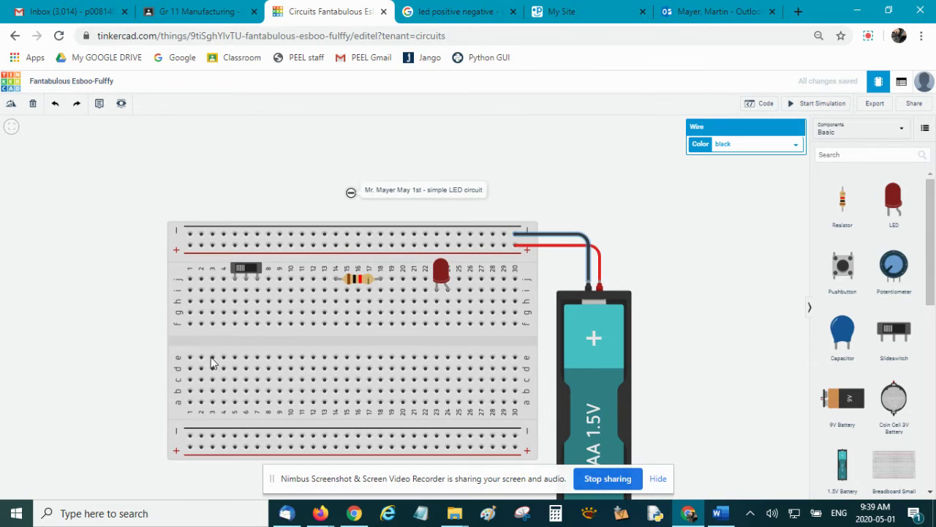
left_click(190, 247)
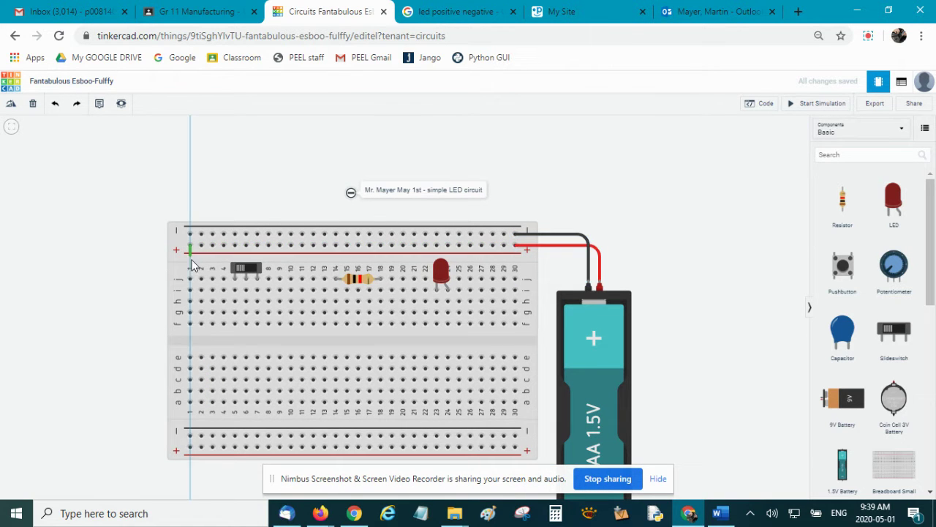
left_click(187, 439)
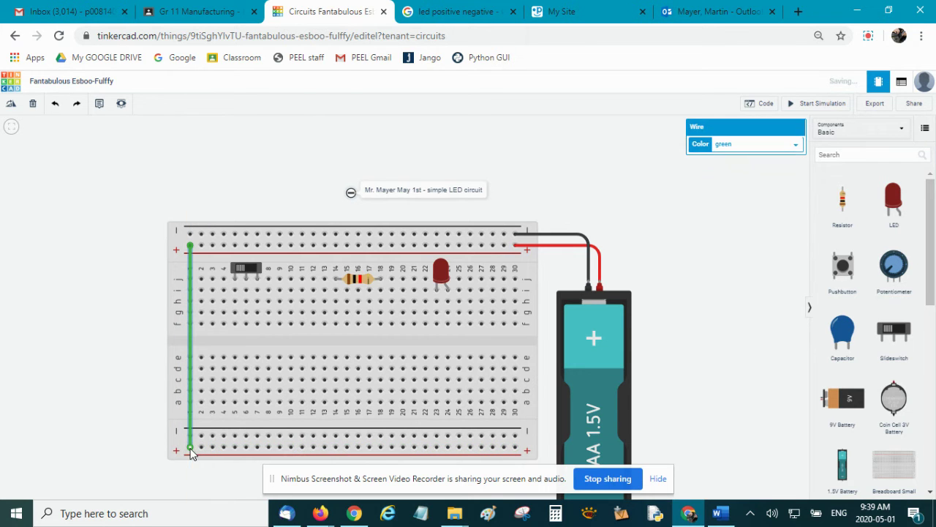
left_click(709, 150)
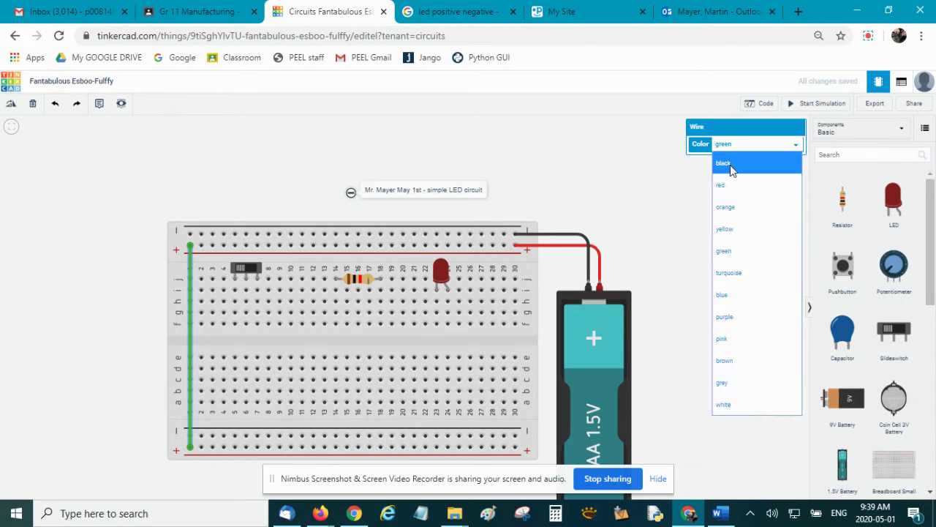
left_click(734, 187)
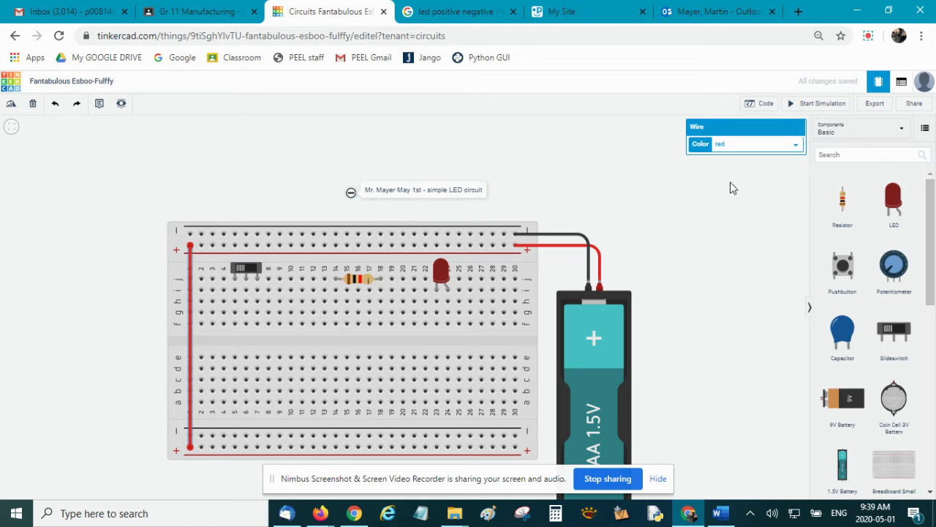
Connect the upper and lower negative rails with a straight wire at column 2 and color it black.
left_click(201, 235)
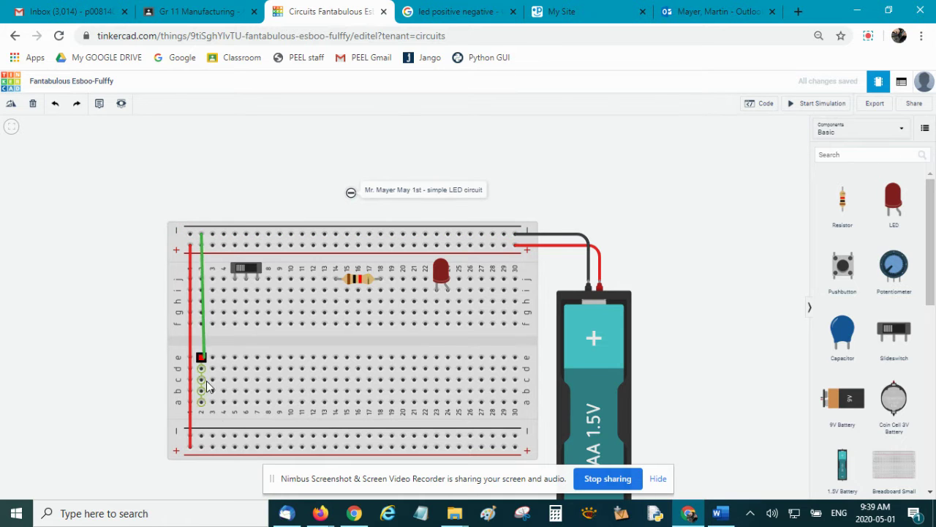
left_click(202, 437)
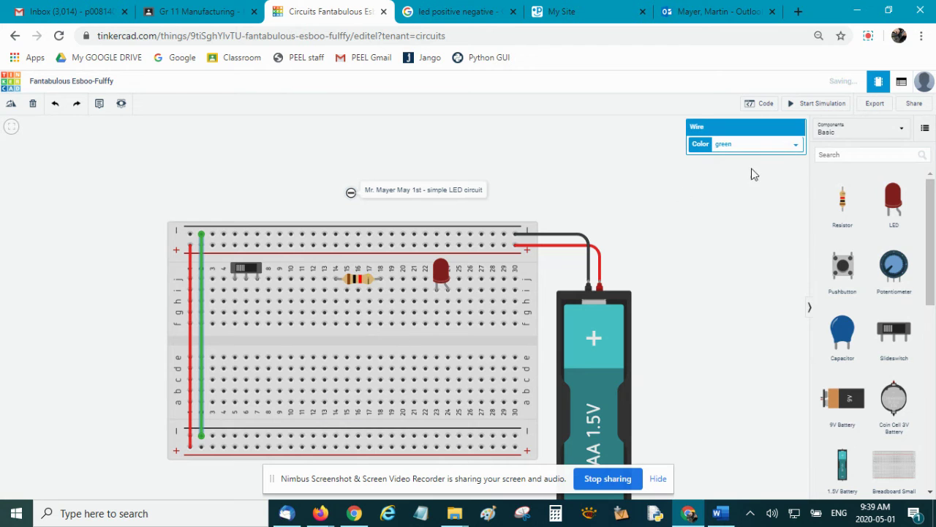
left_click(761, 150)
left_click(755, 174)
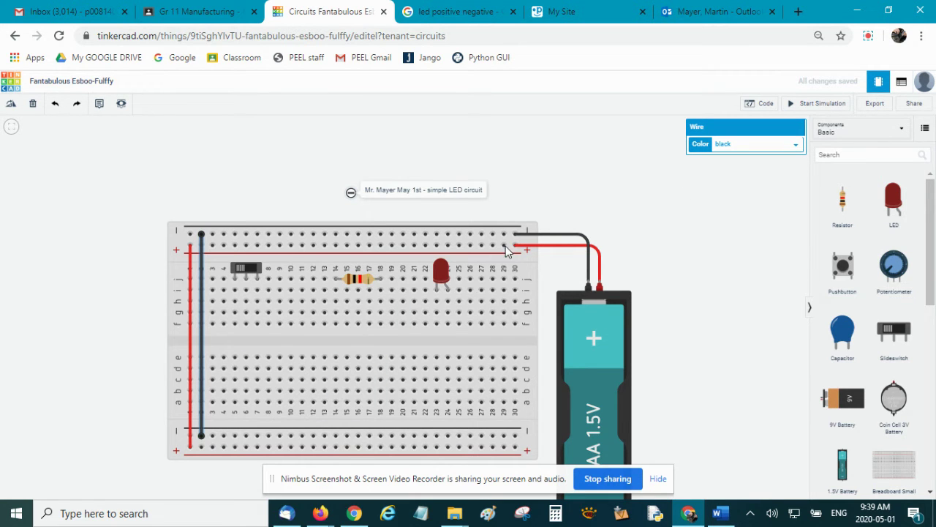
Name the 1.5V battery Power Supply and set its count to 2 batteries.
left_click_drag(515, 245, 190, 247)
scroll(591, 376, "down", 1)
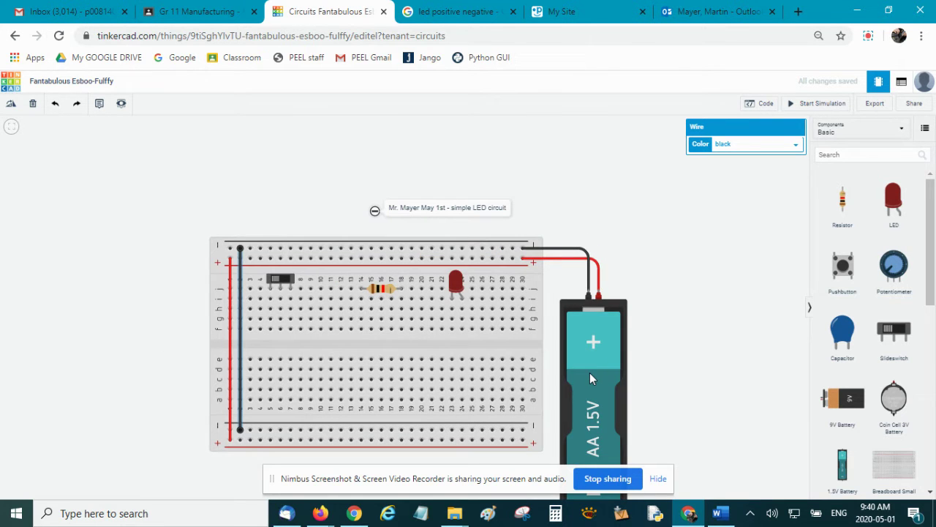
left_click(590, 372)
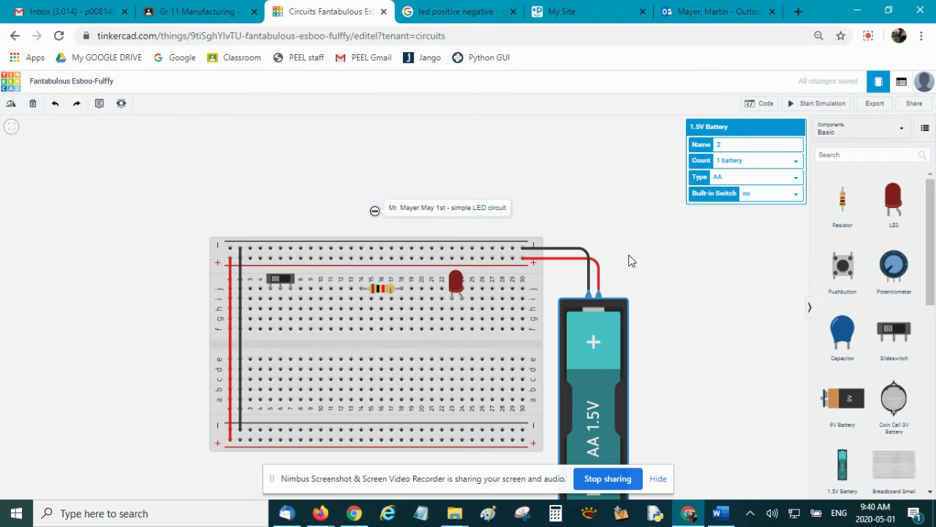
left_click(717, 144)
left_click(773, 162)
left_click(749, 199)
left_click(765, 165)
left_click(746, 245)
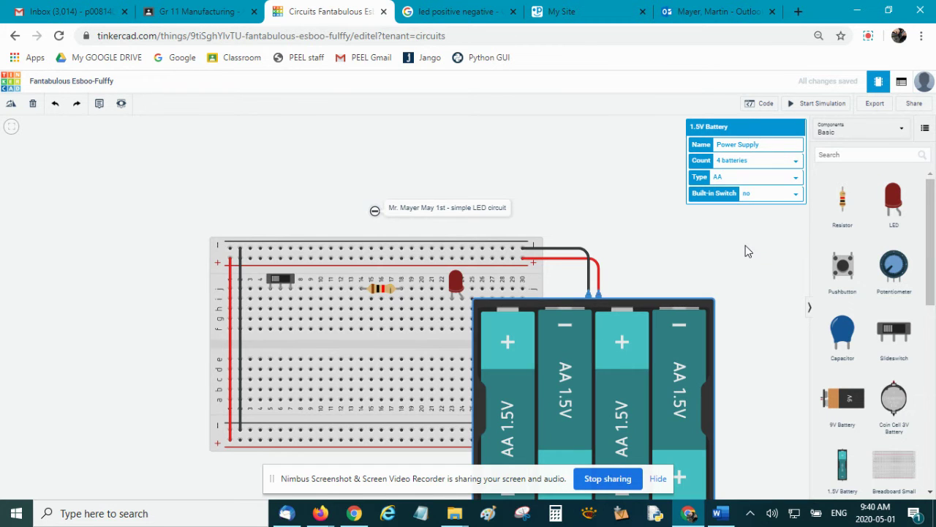
left_click(775, 166)
left_click(753, 194)
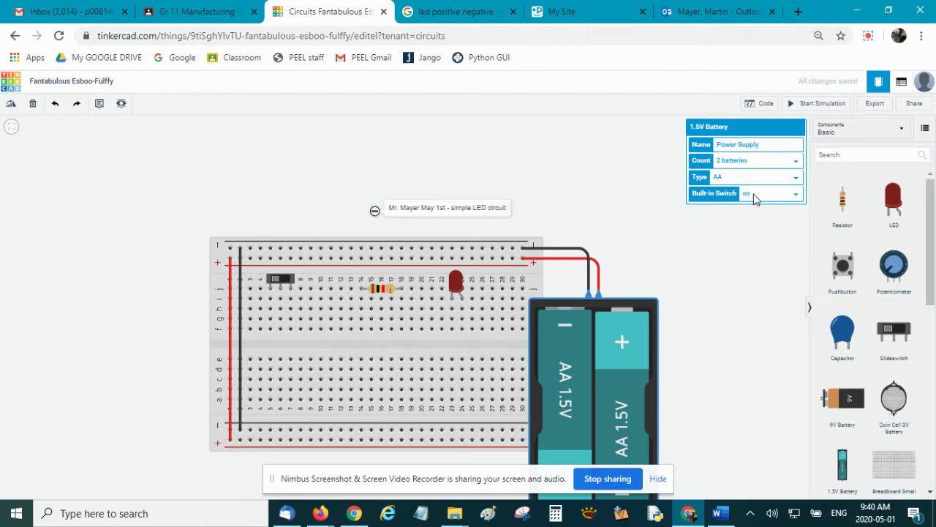
Move the battery pack clear of the breadboard and restore square bends in its black and red wires.
left_click_drag(615, 365, 637, 351)
left_click(593, 256)
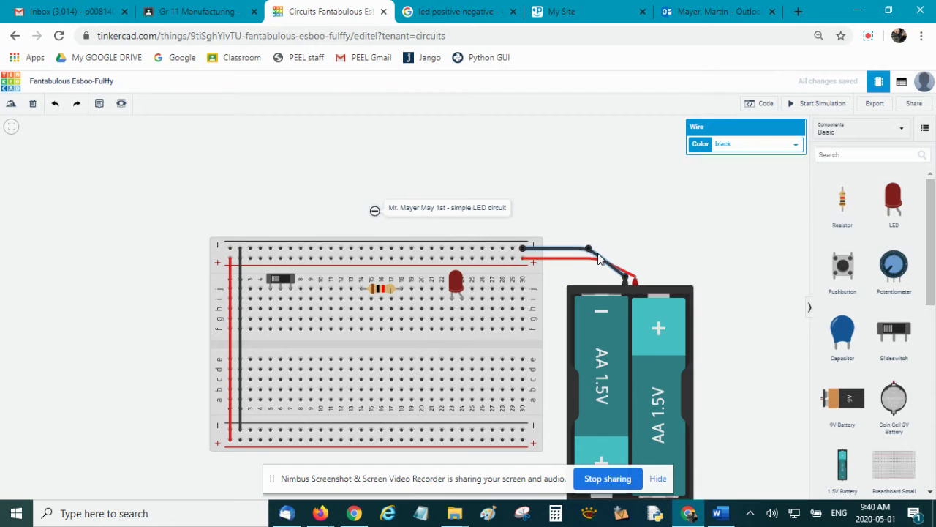
left_click_drag(591, 249, 626, 250)
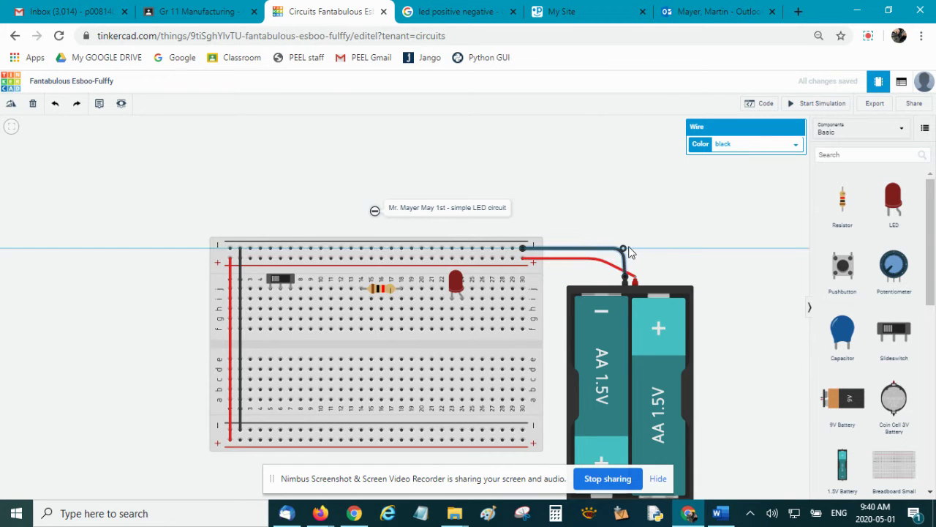
left_click(606, 264)
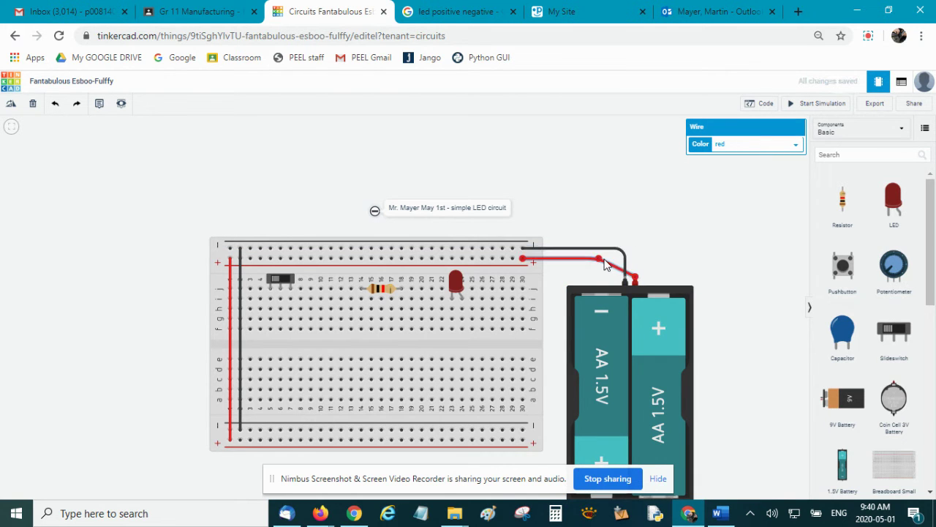
left_click_drag(608, 262, 638, 264)
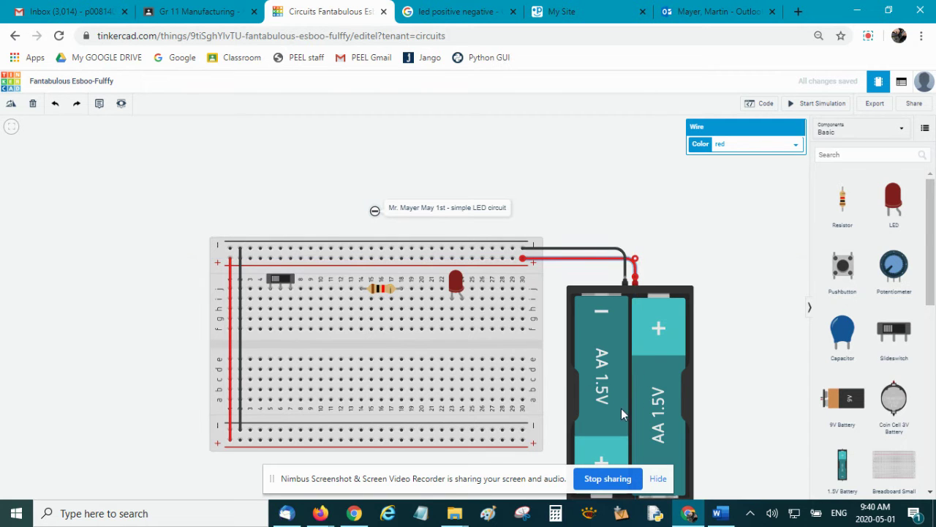
left_click(685, 256)
Try the battery pack with its built-in switch enabled, keeping type AA, and set the switch option back to no.
left_click(656, 378)
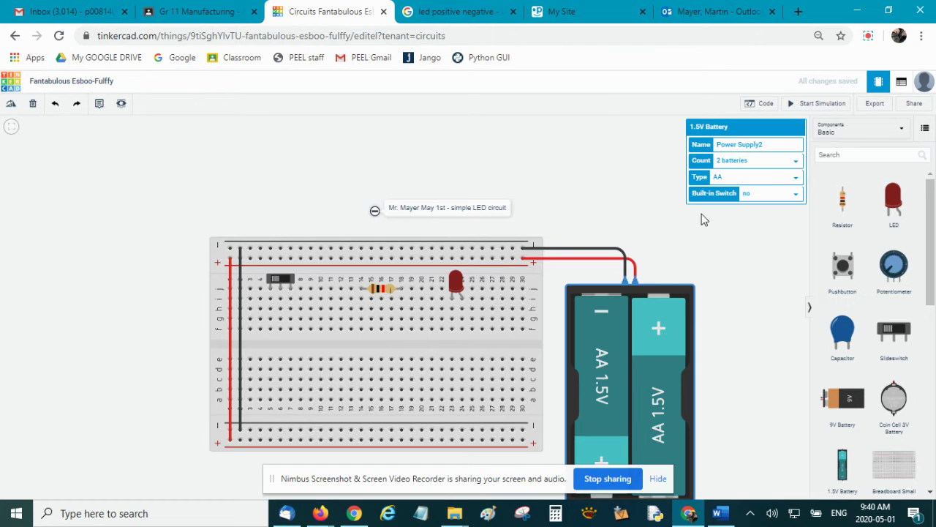
left_click(764, 177)
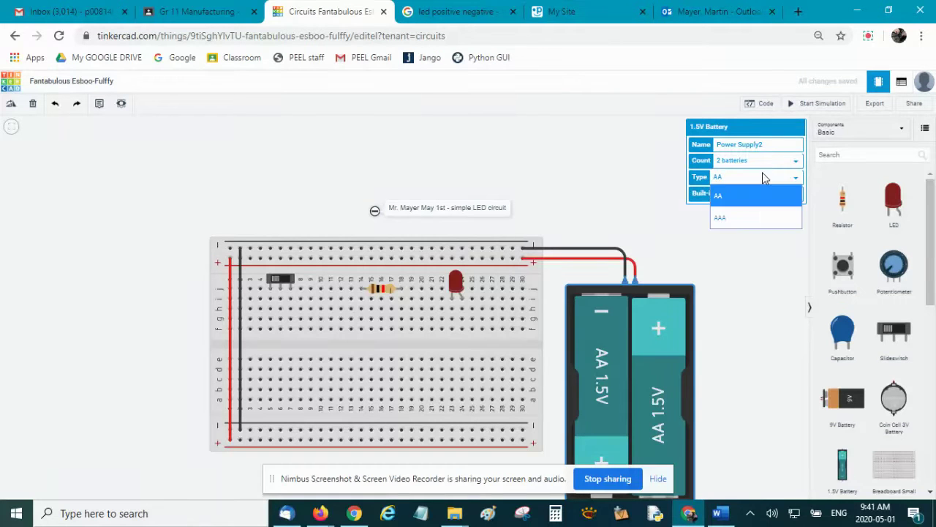
left_click(740, 196)
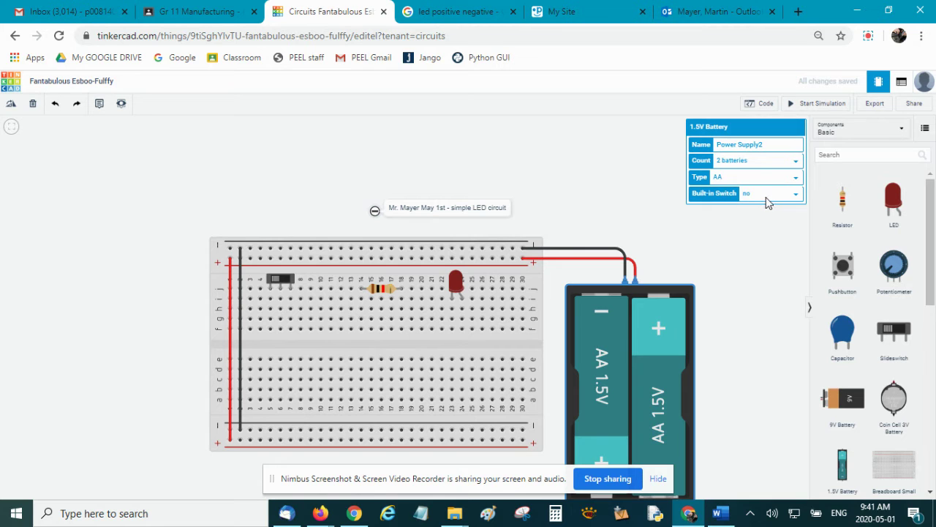
left_click(767, 196)
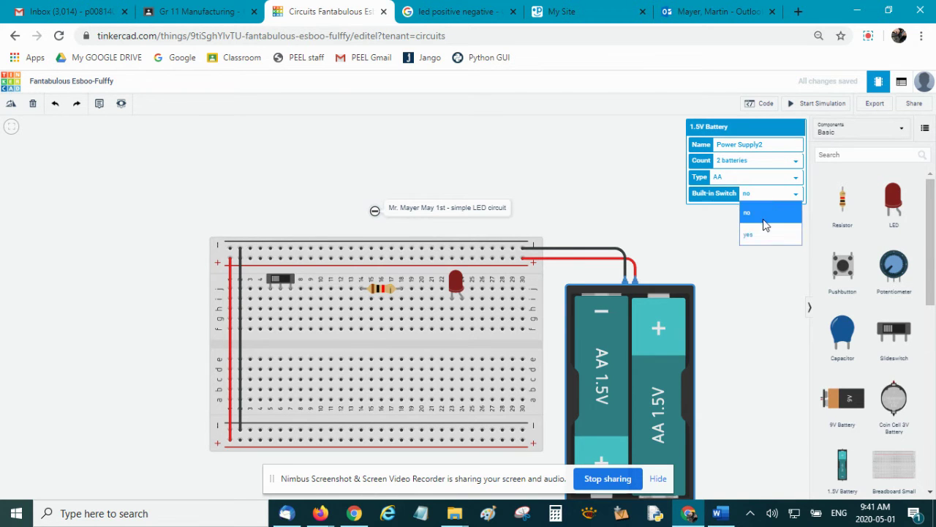
left_click(759, 238)
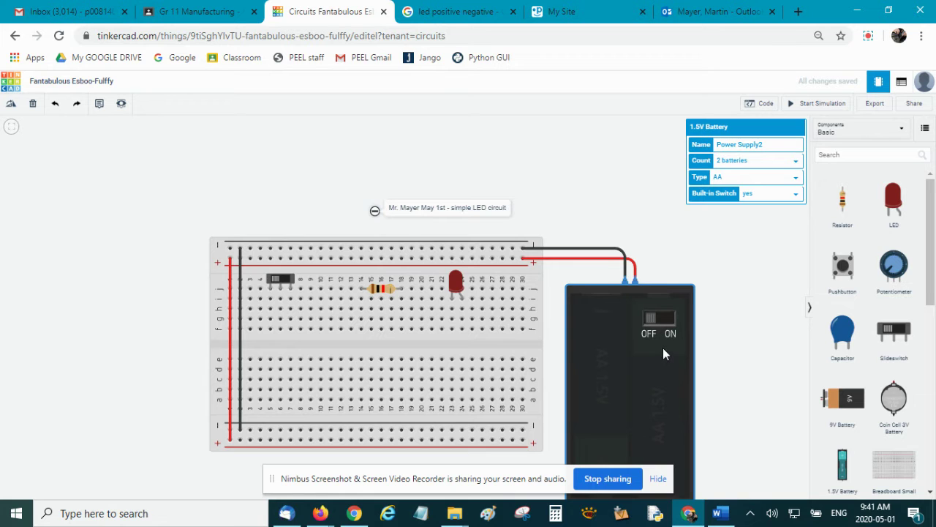
scroll(663, 348, "down", 1)
left_click(758, 193)
left_click(758, 216)
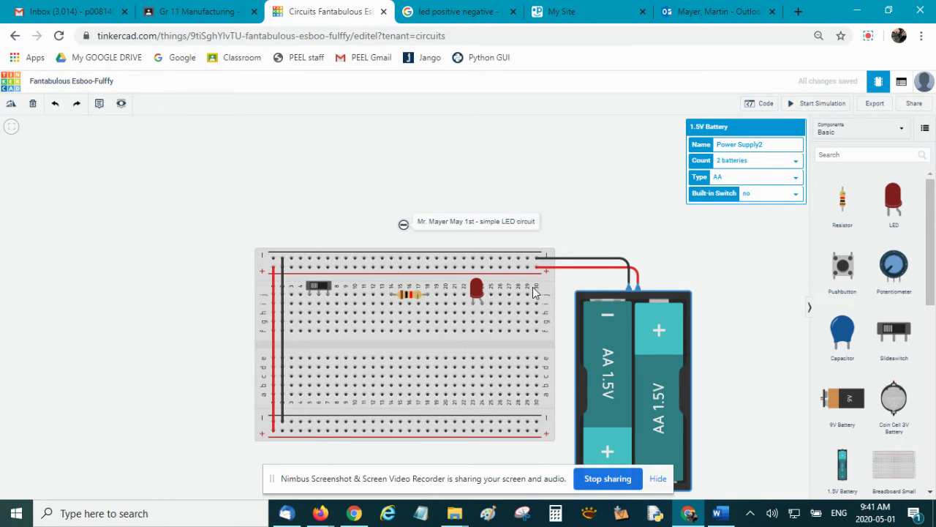
Compare the LED's leads on the breadboard with the anode and cathode diagrams in the LED polarity image search.
left_click(461, 14)
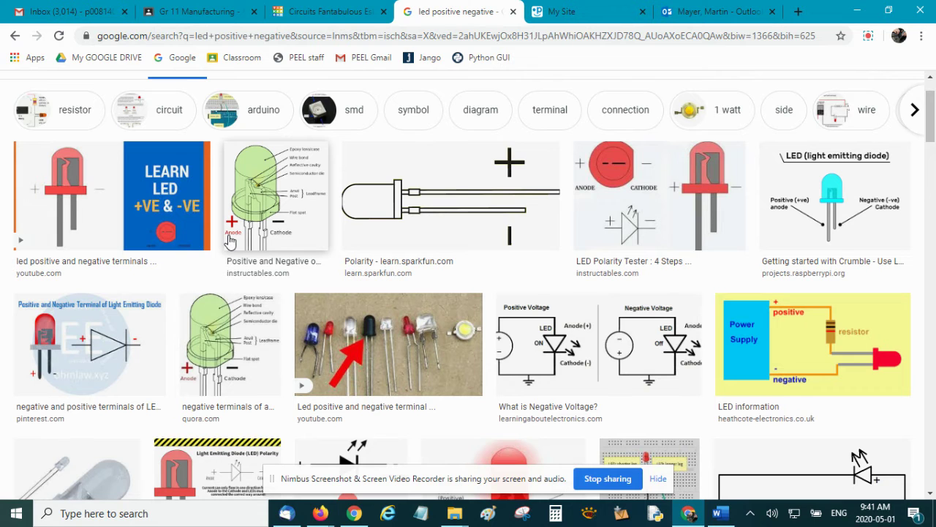
left_click(337, 13)
scroll(468, 293, "up", 3)
scroll(465, 316, "up", 3)
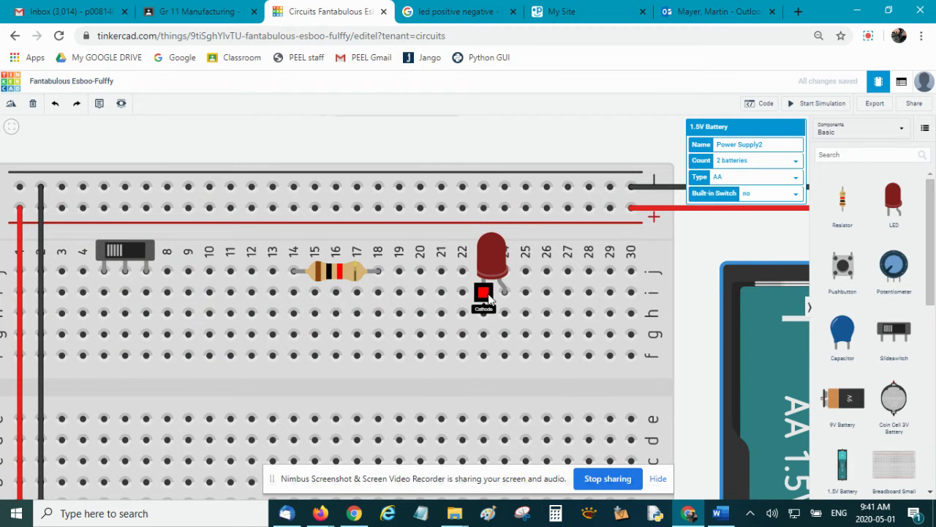
left_click(445, 13)
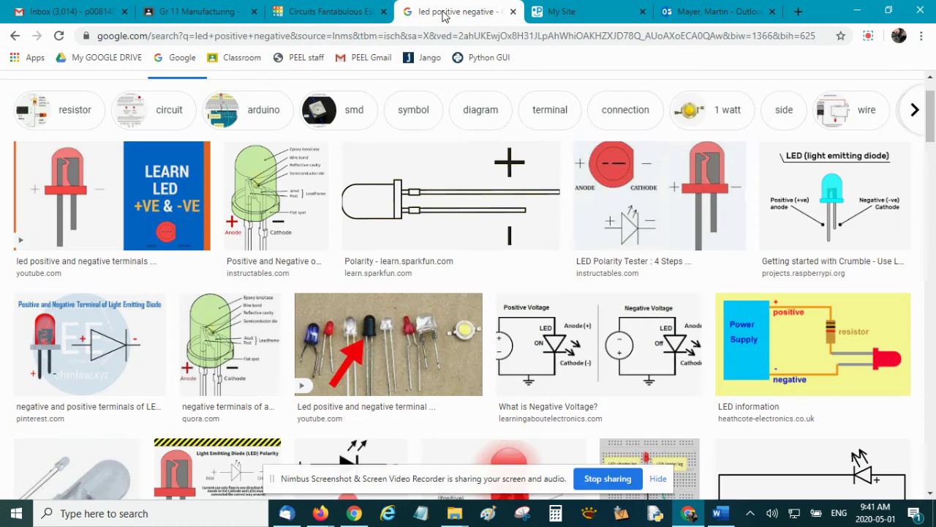
left_click(336, 13)
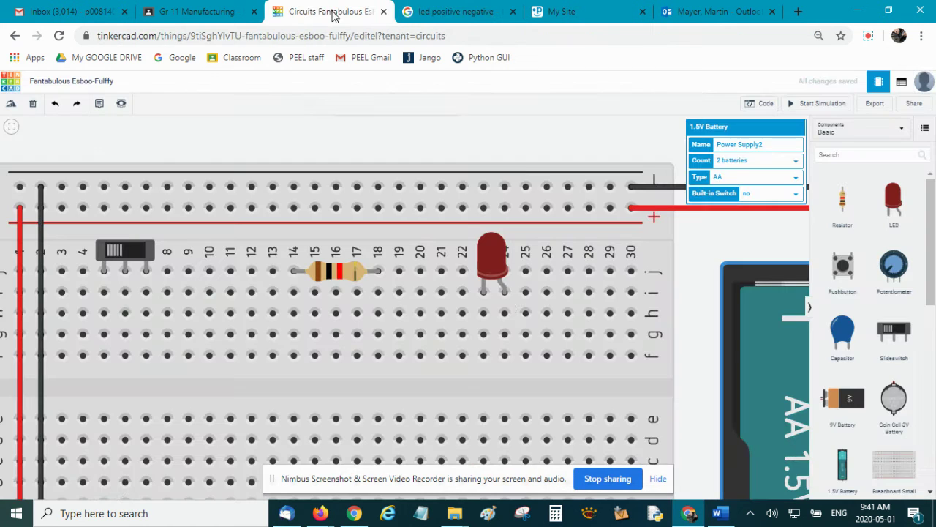
Connect the LED's cathode column 23 to the resistor's column 18 with a wire along row h and color it black.
left_click(483, 313)
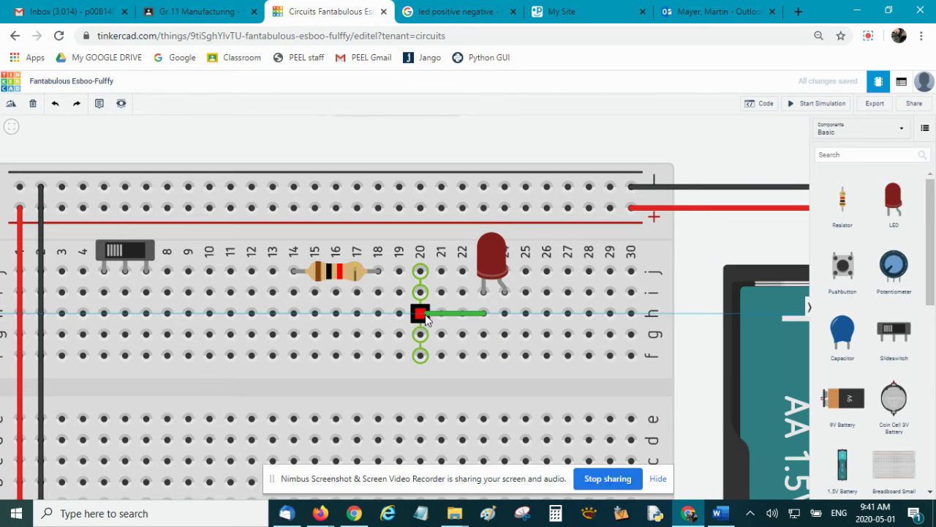
left_click(378, 313)
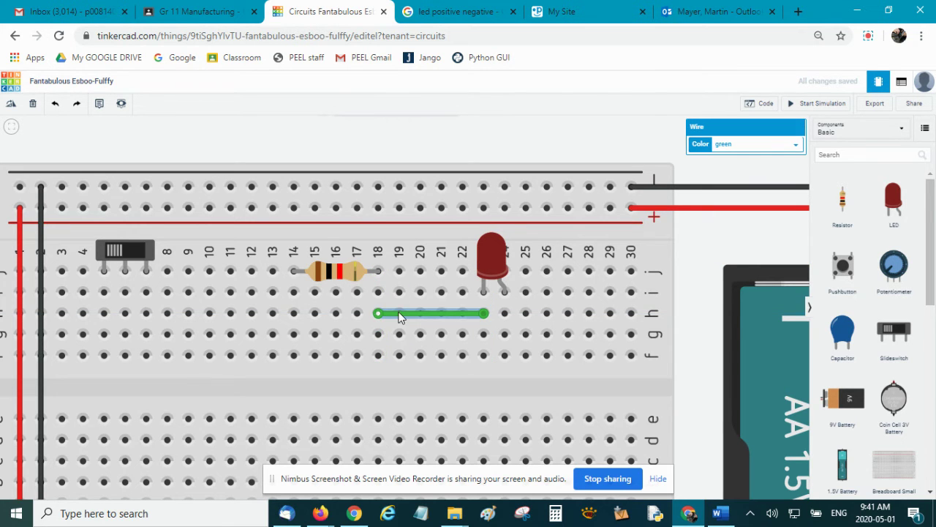
left_click(764, 150)
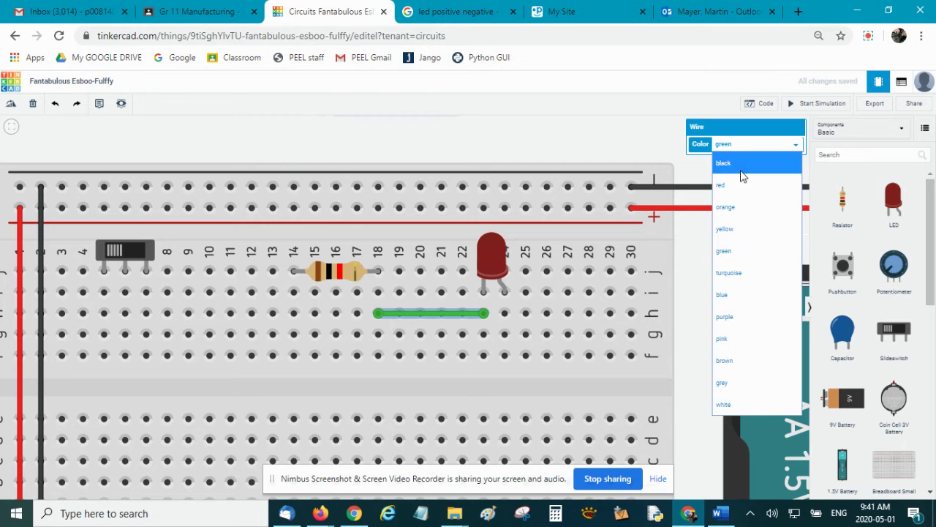
left_click(742, 162)
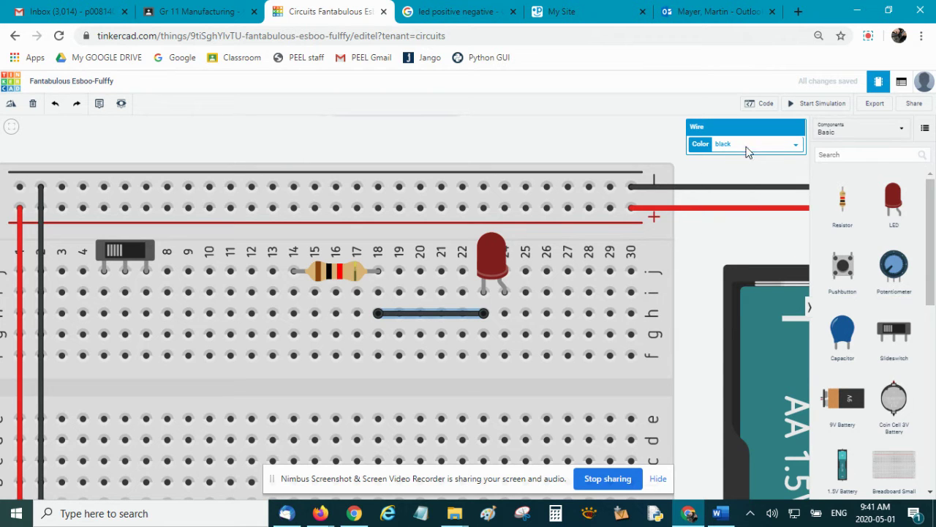
Try purple on the wire between the LED and the resistor, and set its color back to black.
left_click(749, 149)
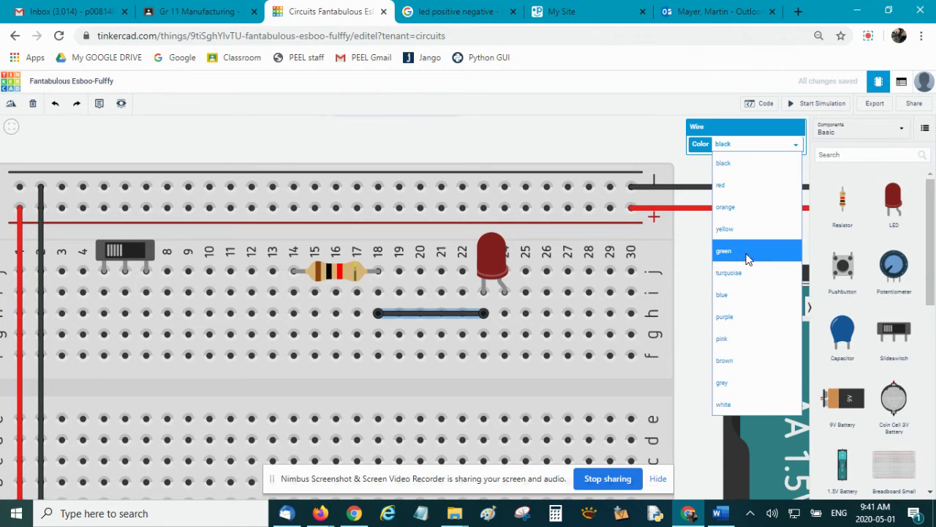
left_click(742, 315)
left_click(765, 149)
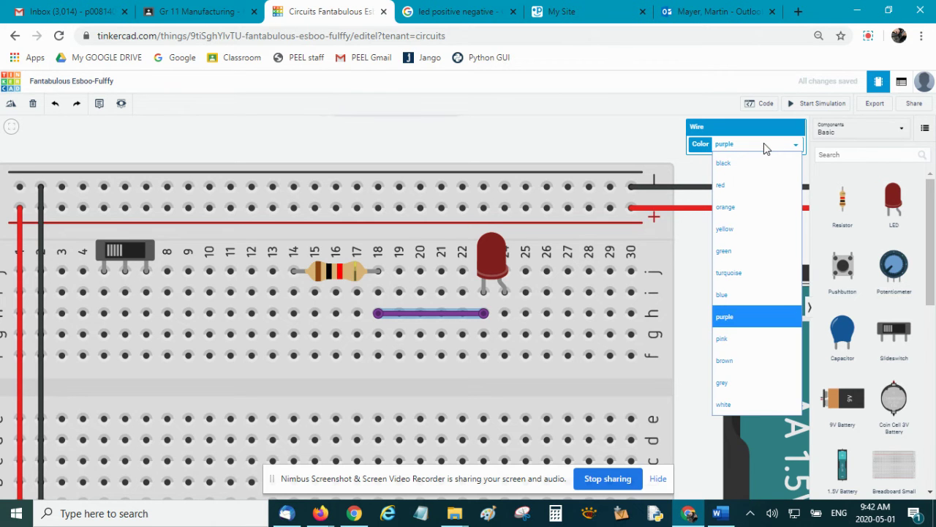
left_click(753, 163)
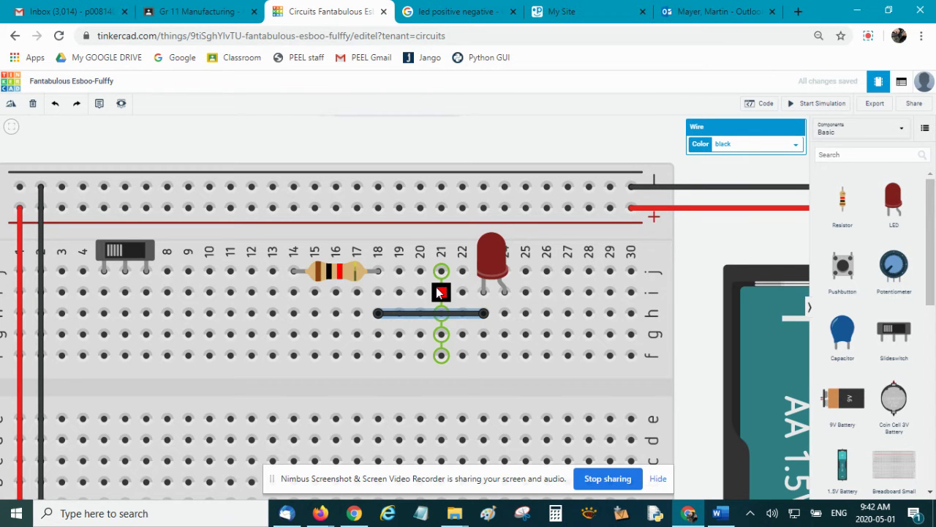
Connect the resistor's column 14 to the slideswitch's column 7 with a wire along row h and color it black.
left_click(293, 311)
left_click(146, 313)
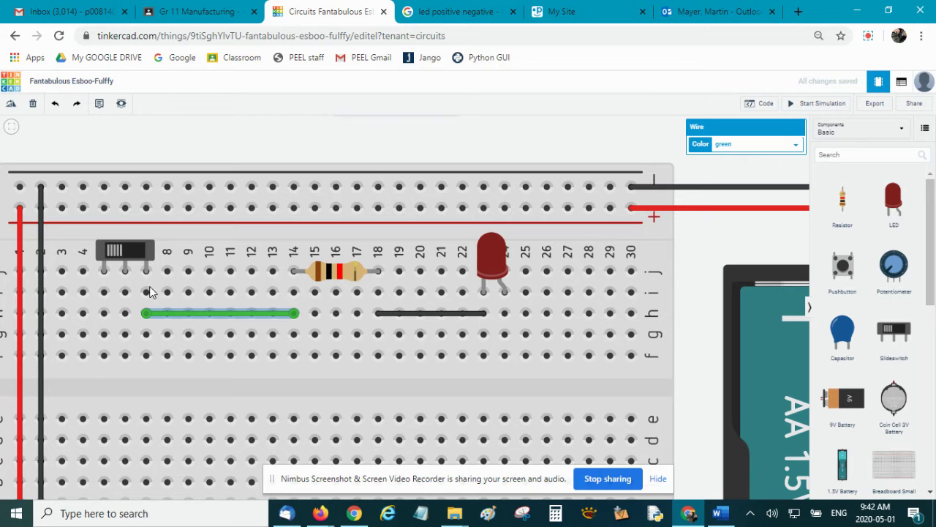
left_click_drag(147, 313, 188, 335)
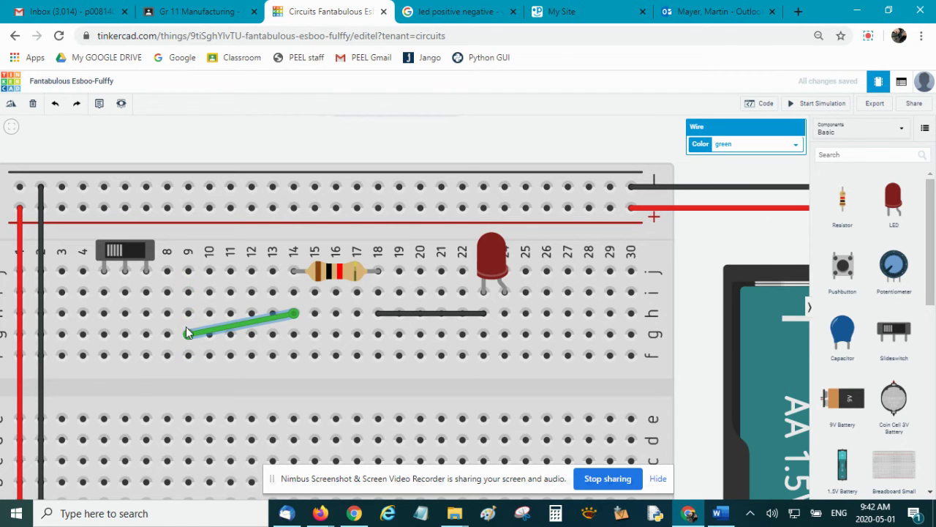
left_click_drag(188, 335, 147, 315)
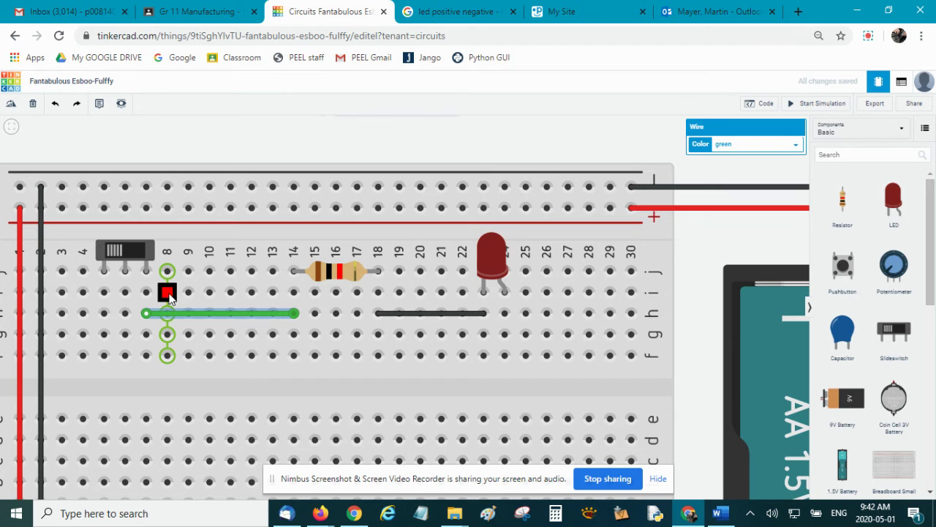
scroll(177, 300, "up", 4)
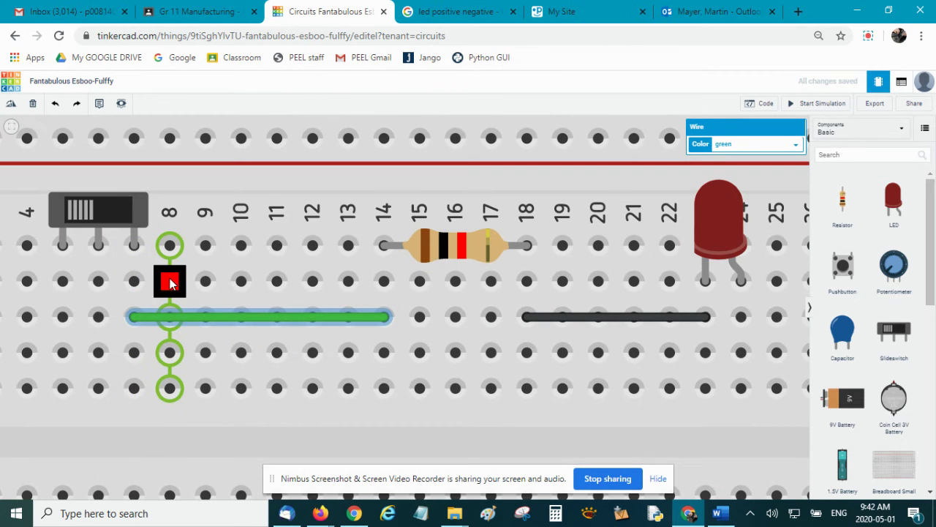
scroll(208, 317, "down", 2)
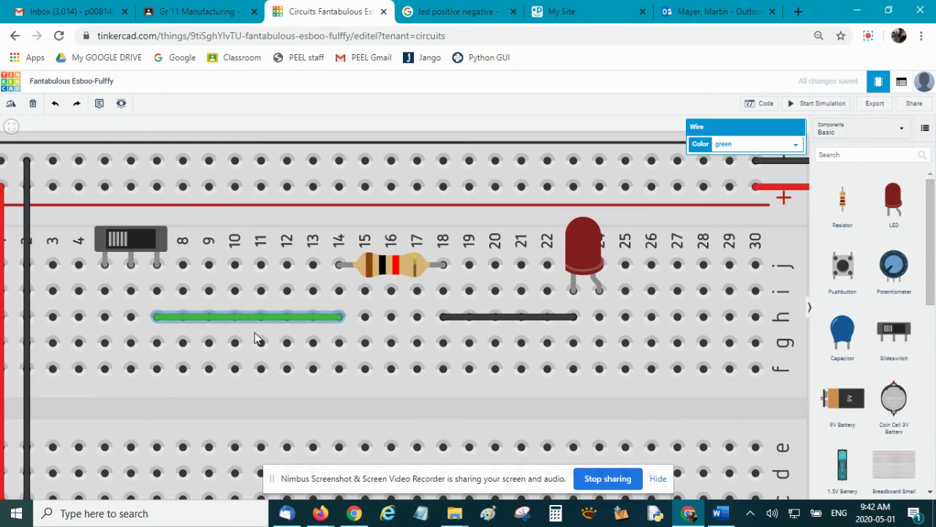
left_click(295, 320)
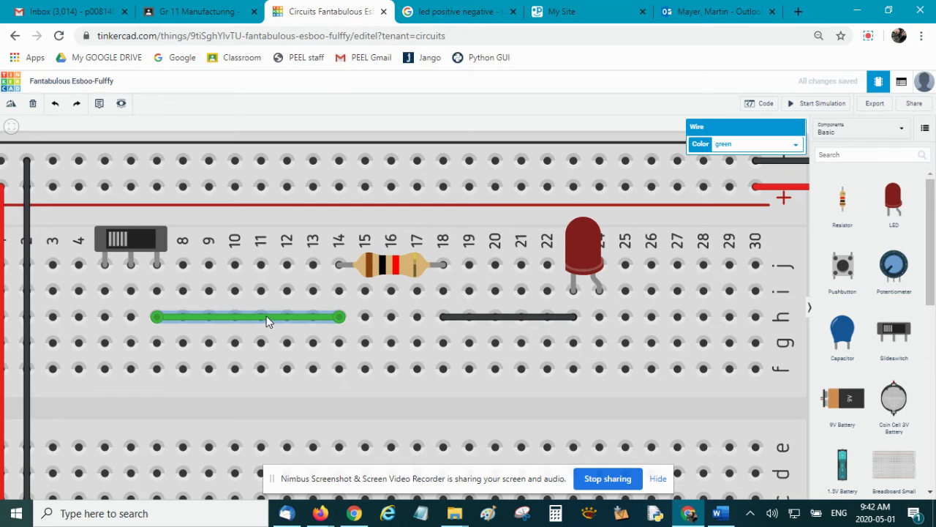
left_click(752, 145)
left_click(749, 161)
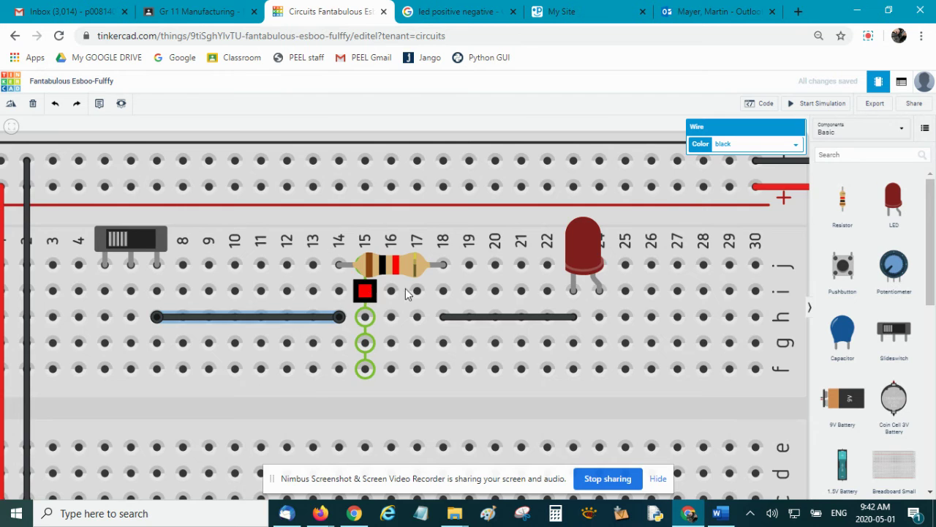
Connect the slideswitch's column 5 in row i to the upper negative rail with a wire and color it black.
scroll(523, 292, "down", 1)
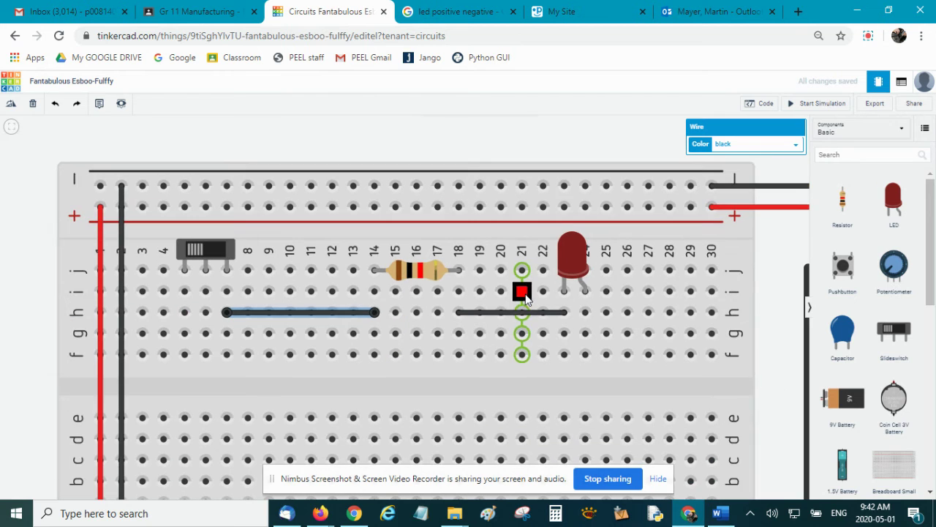
left_click(185, 291)
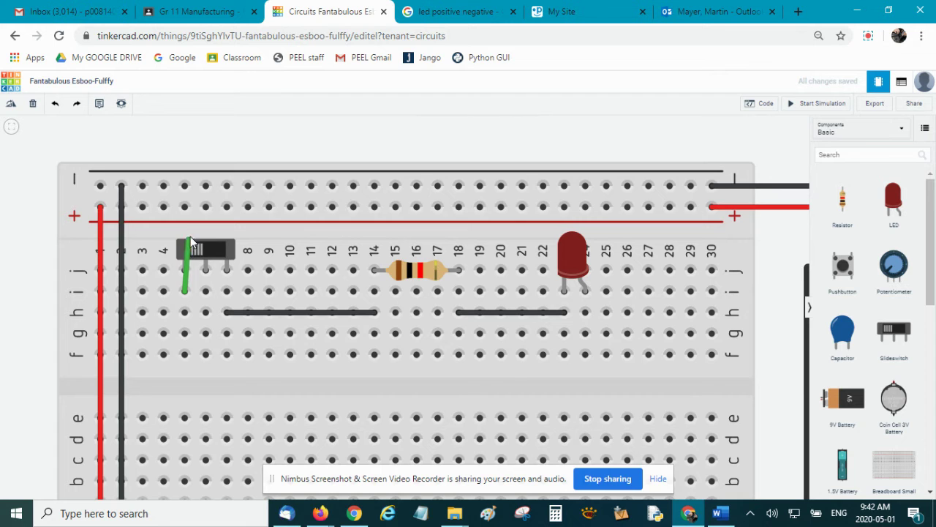
left_click(185, 185)
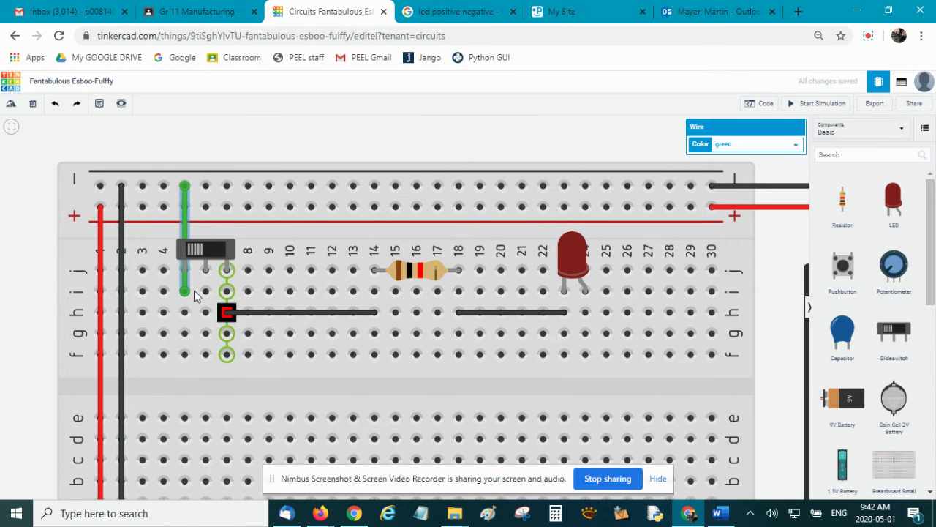
left_click(749, 144)
left_click(744, 161)
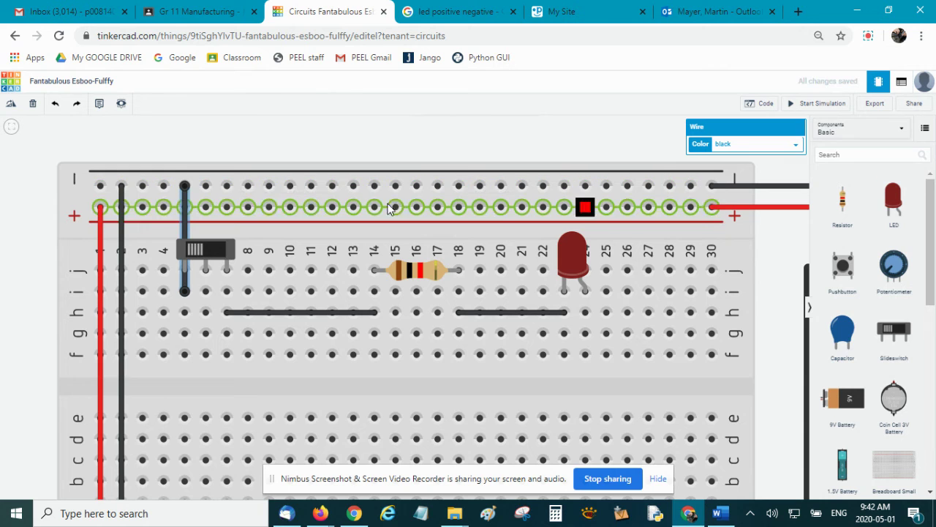
Connect the LED's anode column 24 in row h to the upper positive rail with a wire and color it red.
left_click(586, 313)
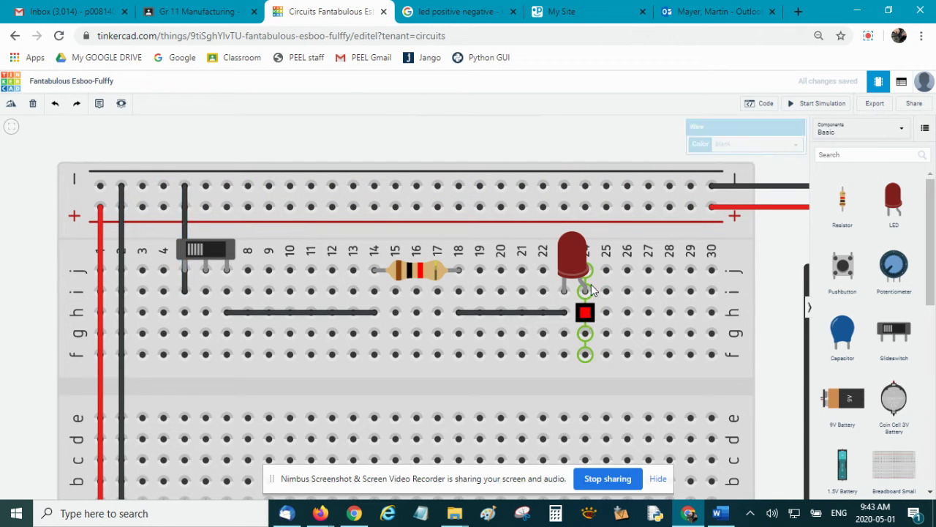
left_click(585, 208)
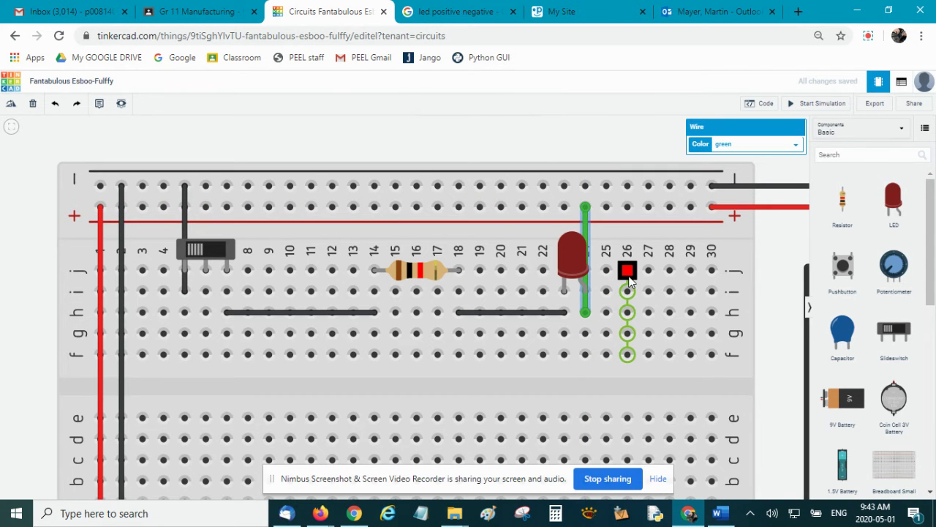
scroll(628, 276, "down", 2)
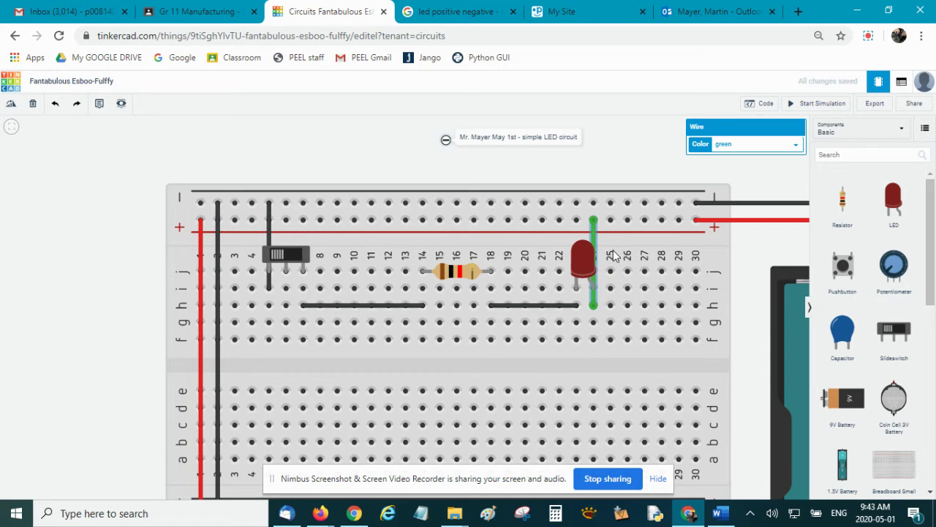
left_click(747, 147)
left_click(741, 180)
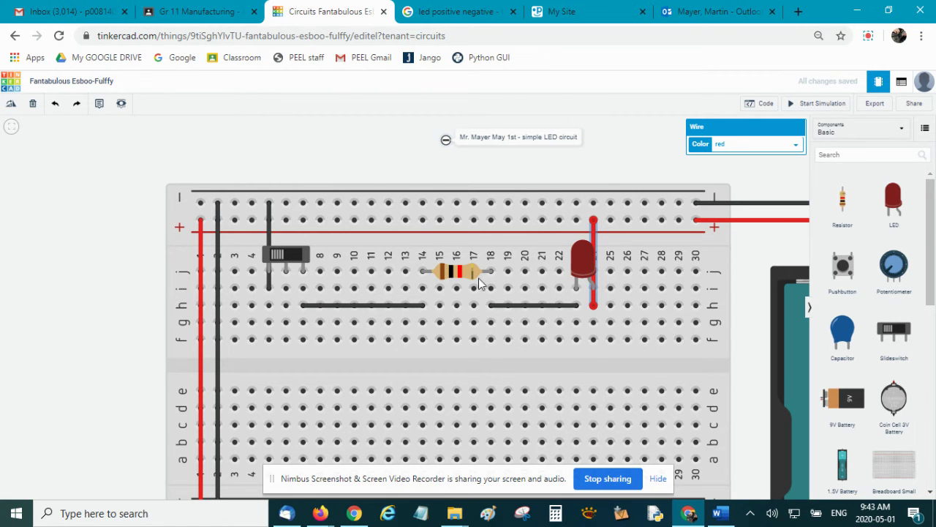
left_click(454, 272)
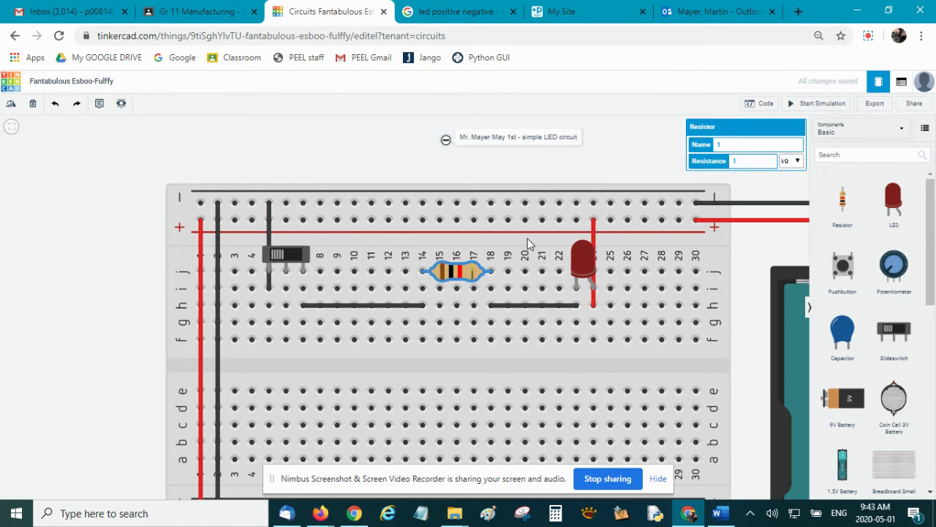
left_click(660, 142)
key("r")
left_click(760, 103)
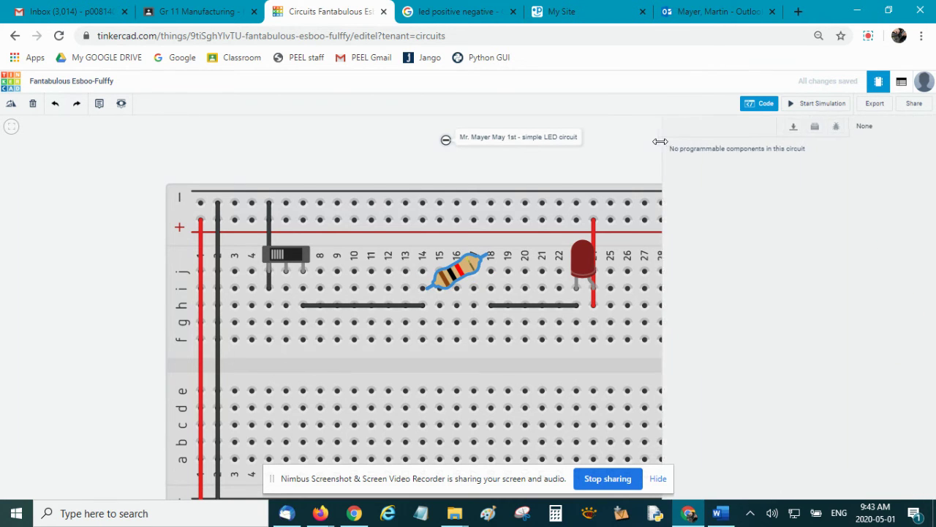
left_click(748, 103)
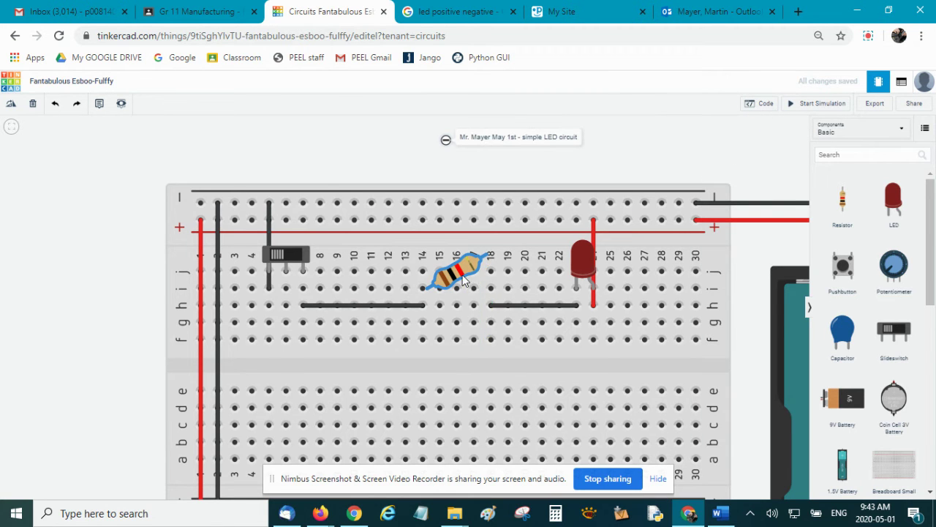
Straighten the tilted resistor to horizontal and place its leads in row i at columns 14 and 18.
left_click_drag(471, 273, 478, 291)
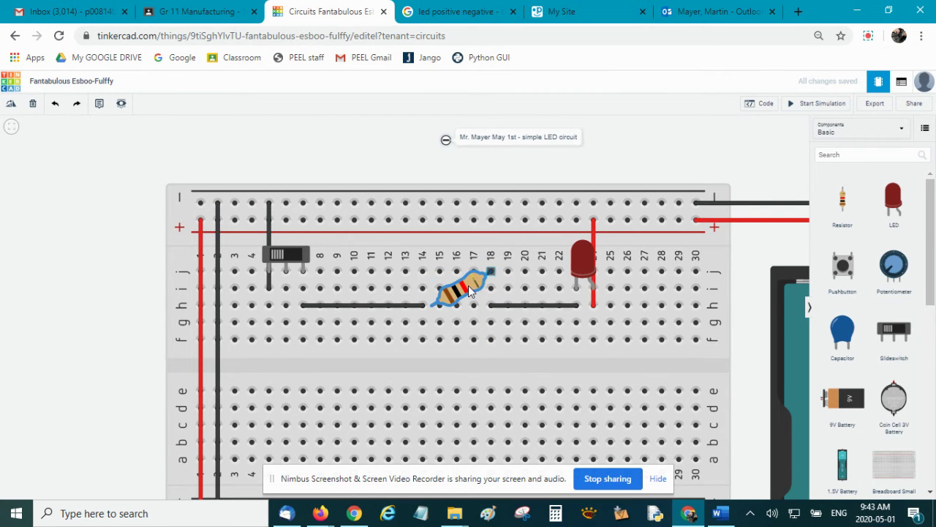
left_click(11, 107)
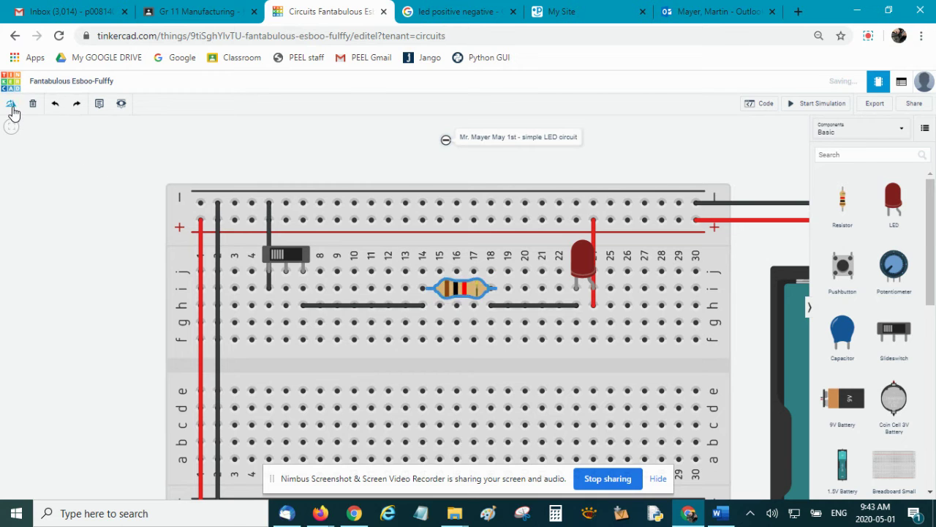
left_click_drag(480, 290, 470, 289)
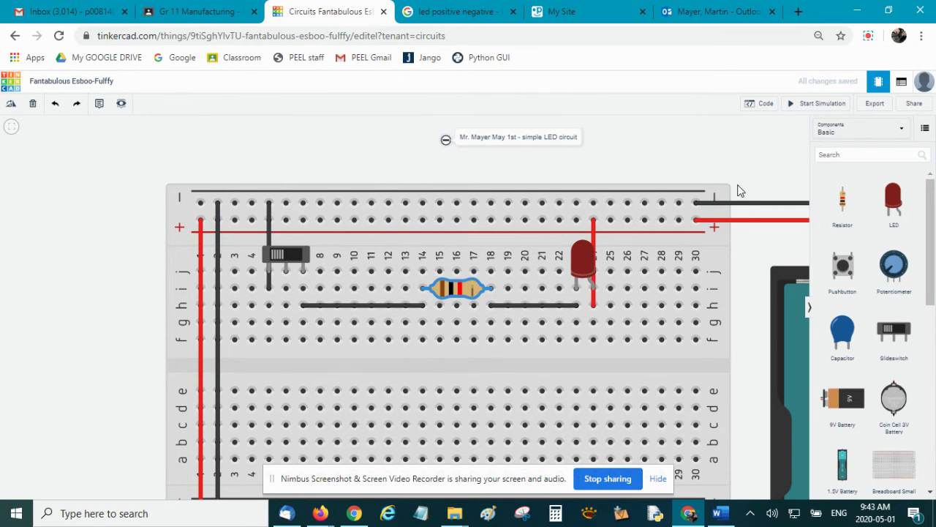
Rename the resistor as Resistor.
scroll(740, 183, "down", 3)
scroll(761, 190, "up", 1)
scroll(762, 196, "up", 1)
left_click(700, 193)
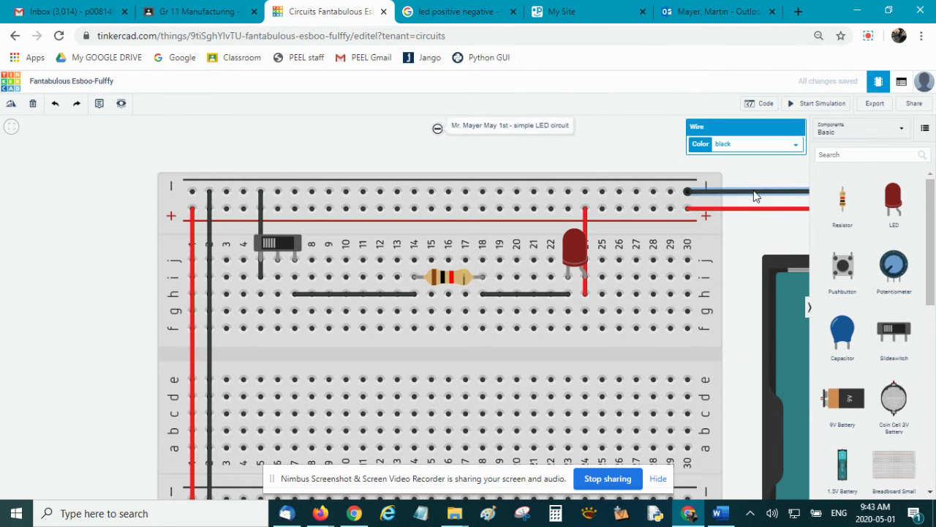
left_click(642, 152)
left_click(454, 281)
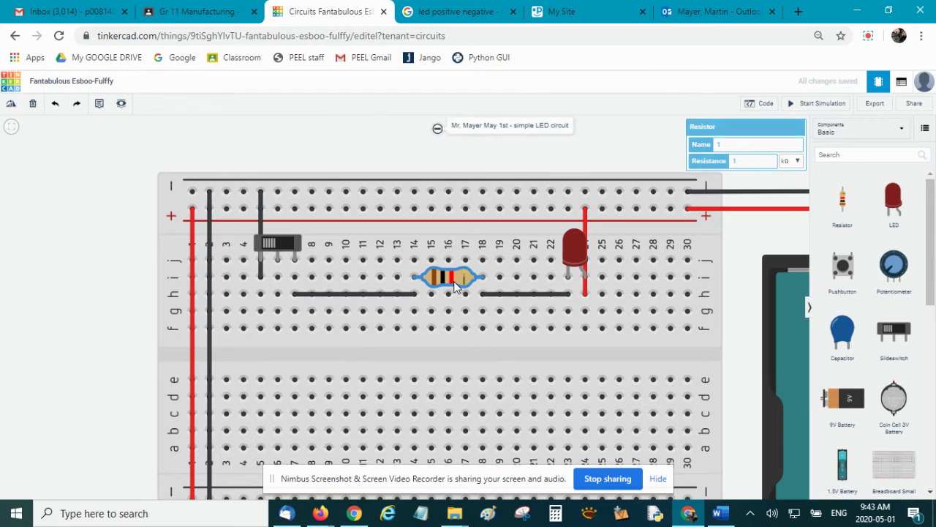
left_click(757, 143)
left_click_drag(757, 144, 703, 142)
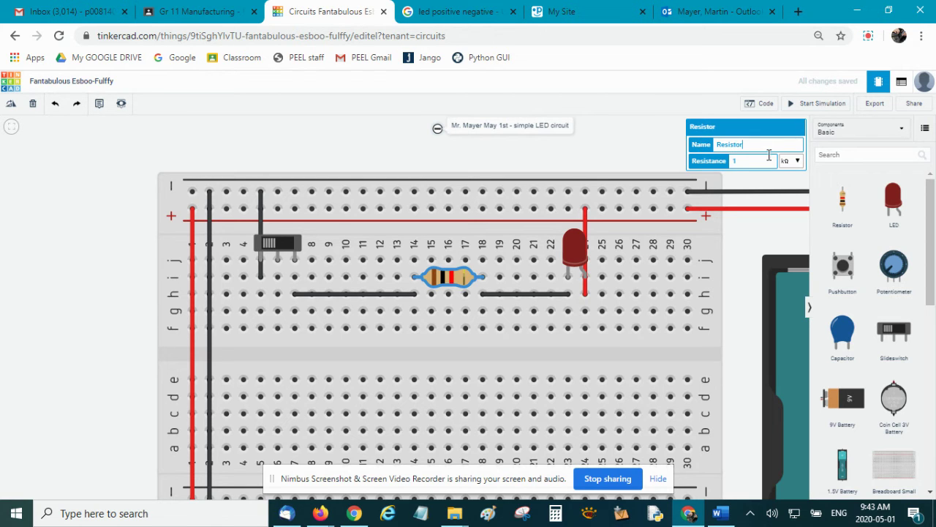
Enter 300 as the resistor's resistance and change its unit to Ω.
left_click_drag(767, 159, 715, 164)
type("300")
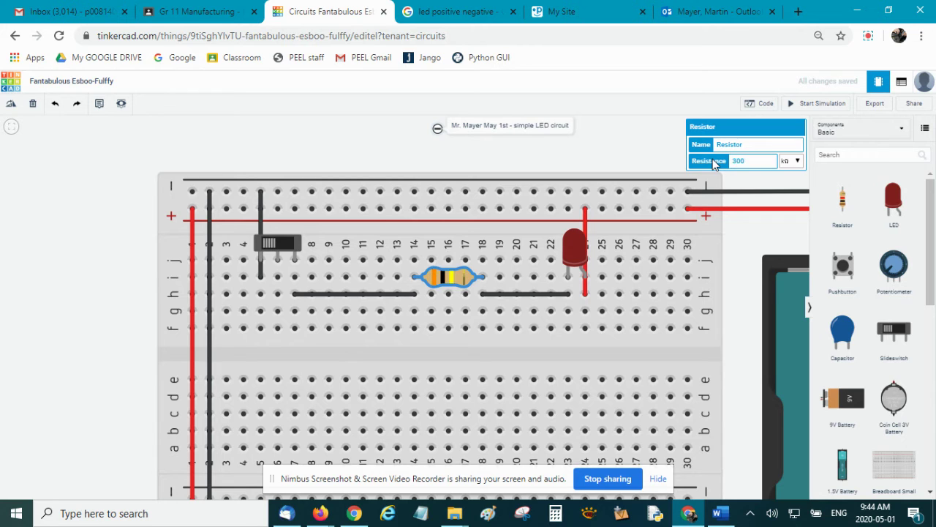
left_click(787, 162)
left_click(784, 268)
key("Return")
Try a resistance of 1000 Ω on the resistor.
left_click(755, 159)
key("BackSpace")
key("BackSpace")
type("100")
Set the resistor's resistance to 300 Ω and deselect it.
left_click_drag(761, 158, 705, 161)
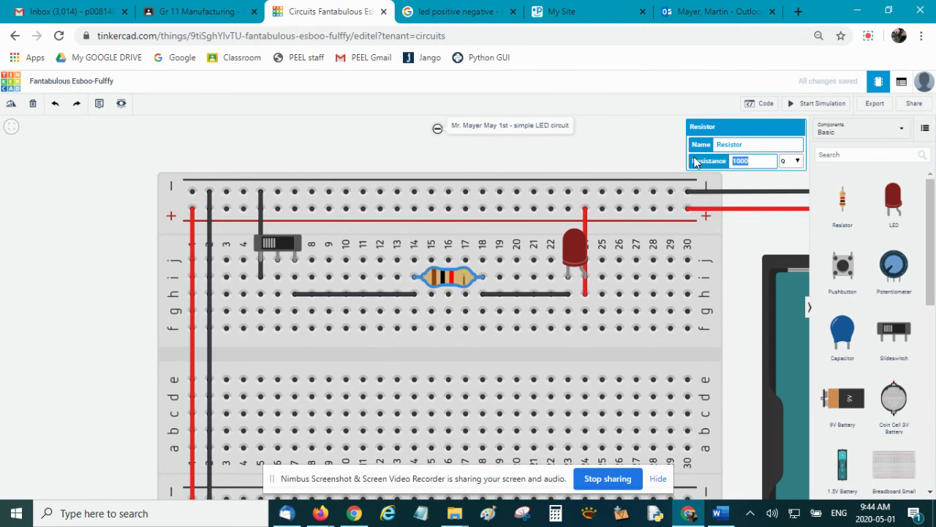
type("33")
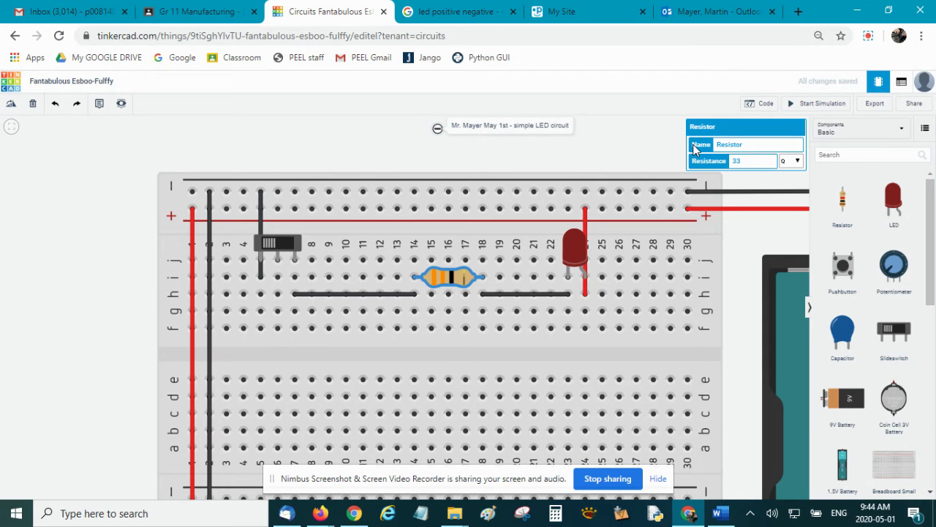
key("BackSpace")
type("00")
left_click(653, 311)
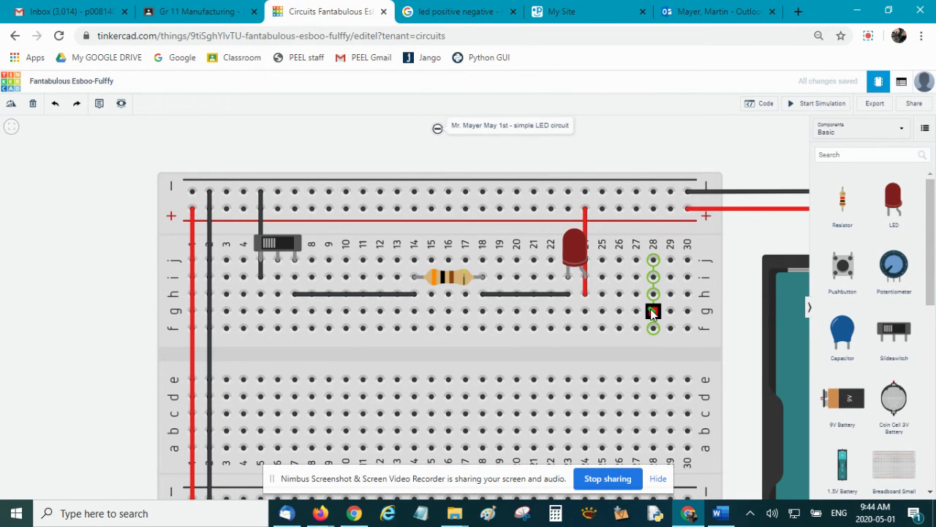
left_click(654, 312)
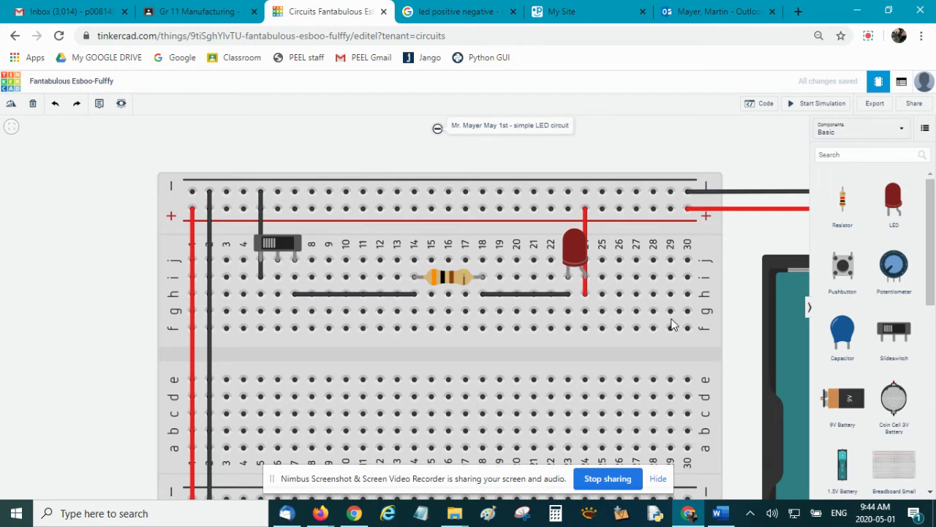
Run the simulation, toggle the slideswitch back and forth to test the LED, and stop the simulation.
left_click(827, 103)
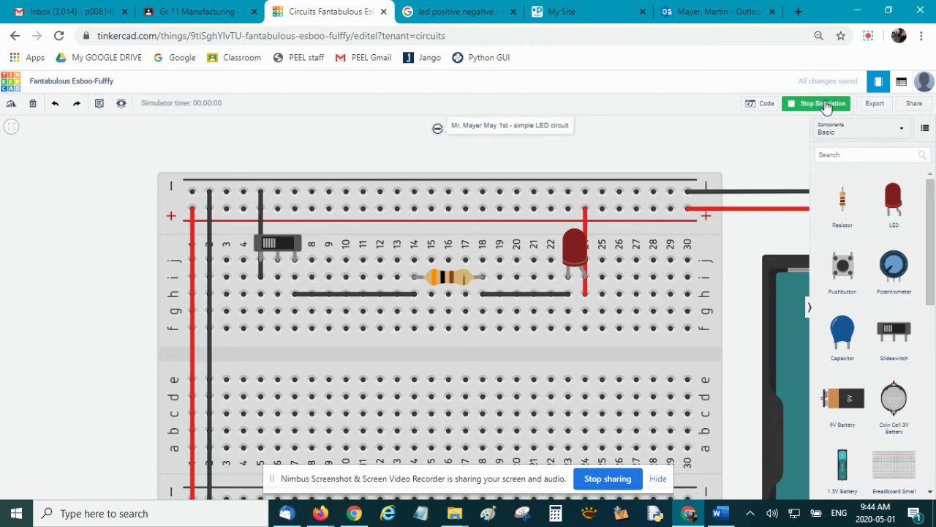
left_click(291, 249)
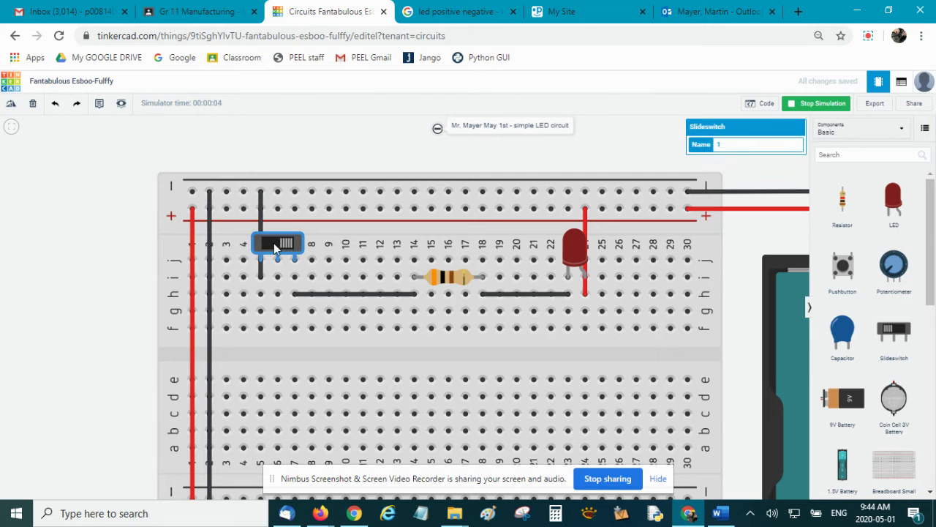
left_click(268, 249)
left_click(291, 248)
left_click(802, 105)
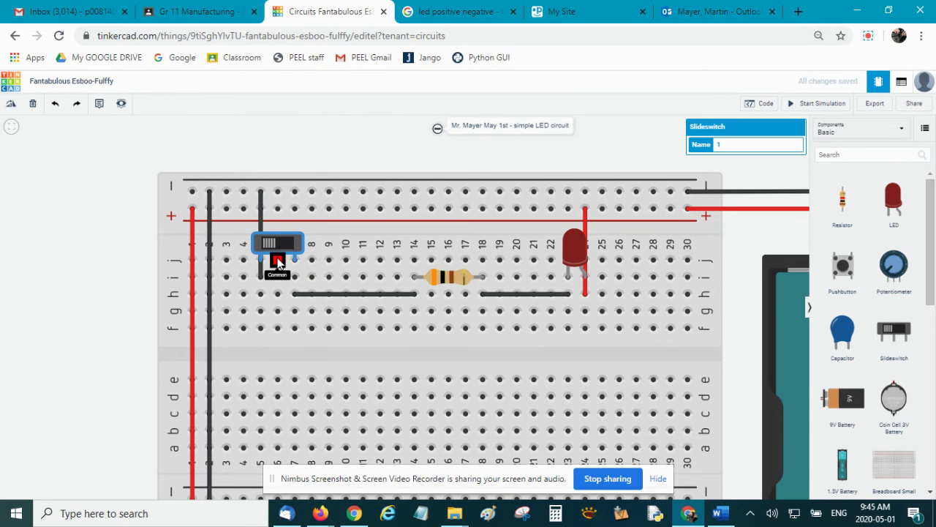
Move the lower end of the slideswitch's black wire to column 6 in row i and test the switch in the simulation.
left_click(261, 276)
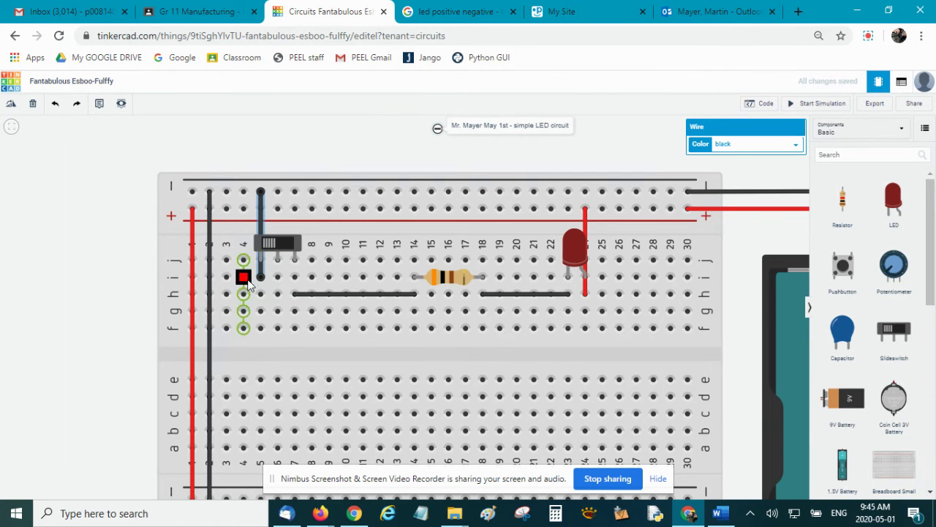
left_click_drag(261, 277, 277, 276)
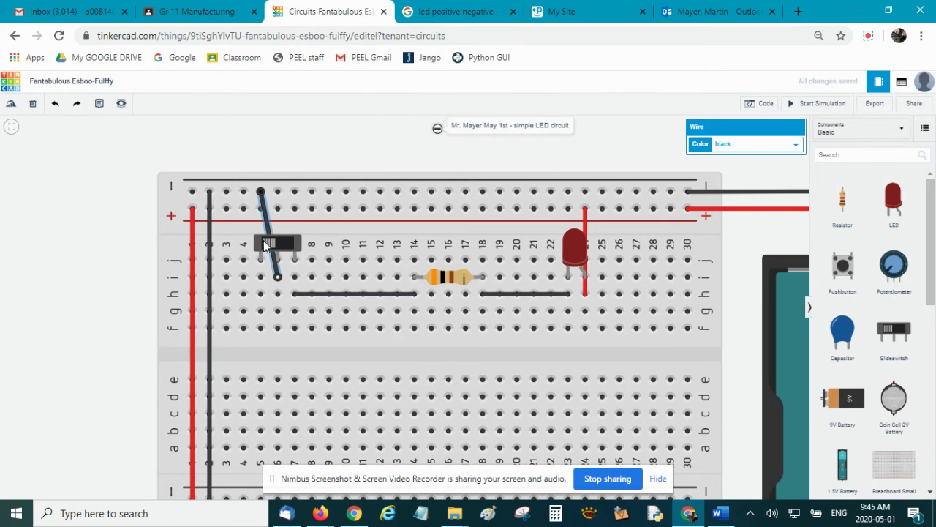
left_click(820, 103)
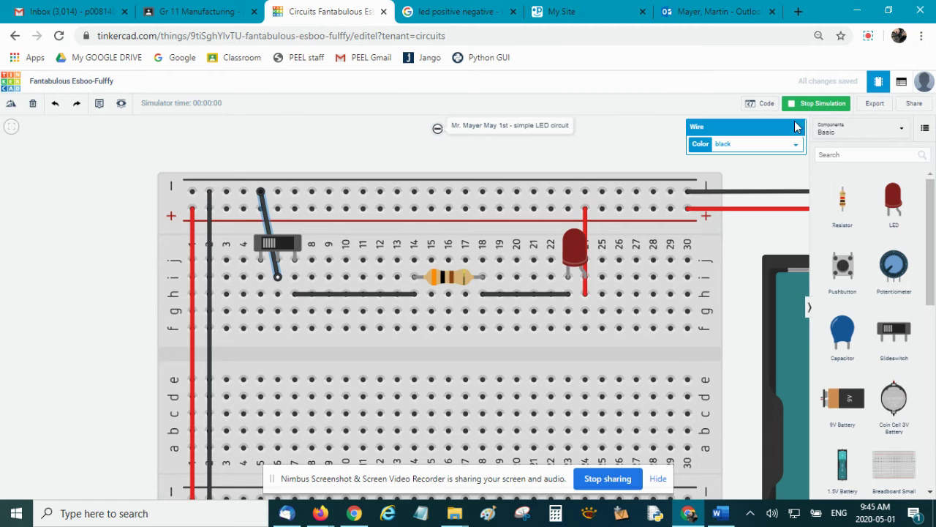
left_click(283, 242)
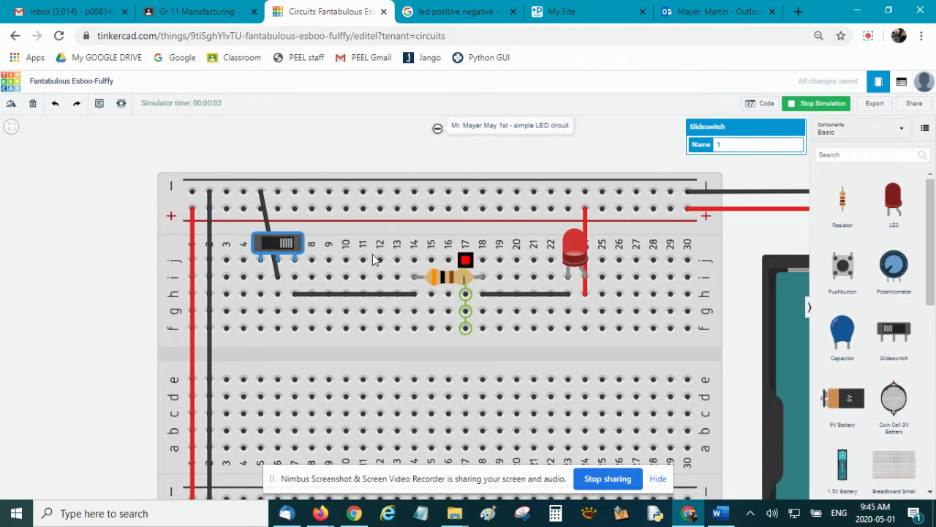
left_click(264, 246)
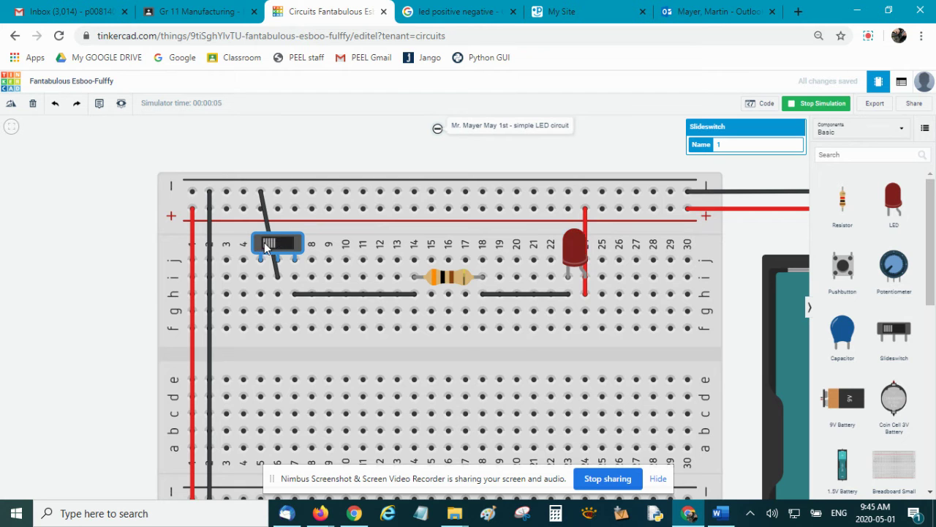
Delete the red wire linking the LED's anode column to the upper positive rail.
scroll(716, 313, "down", 2)
scroll(716, 313, "down", 1)
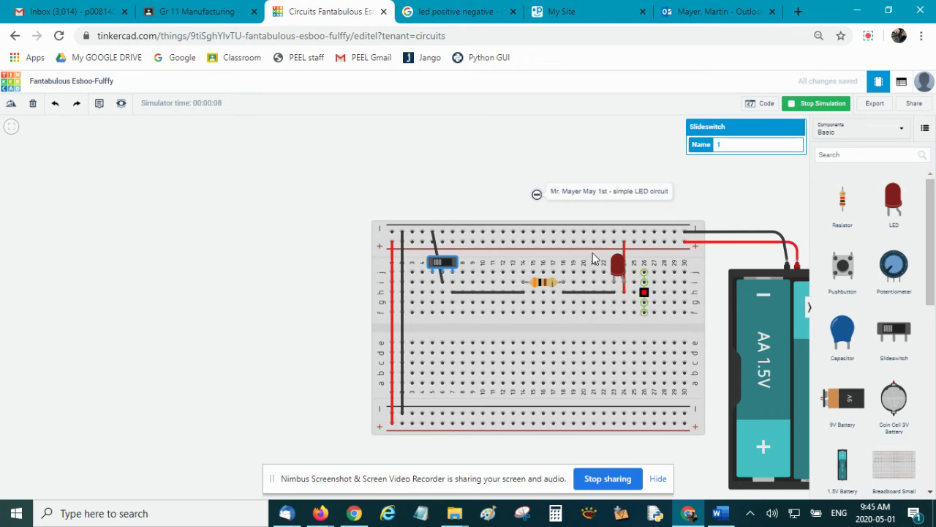
left_click(715, 353)
left_click_drag(715, 353, 538, 287)
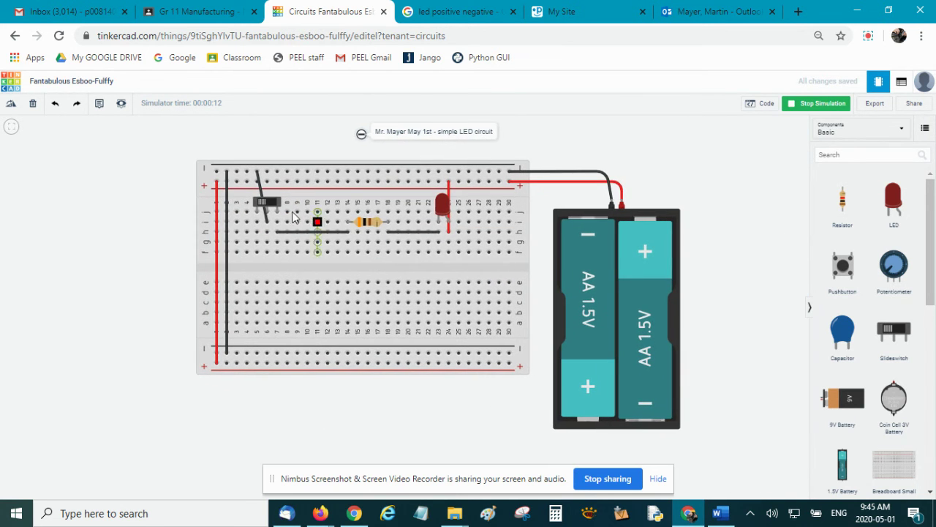
scroll(451, 194, "up", 1)
left_click(449, 191)
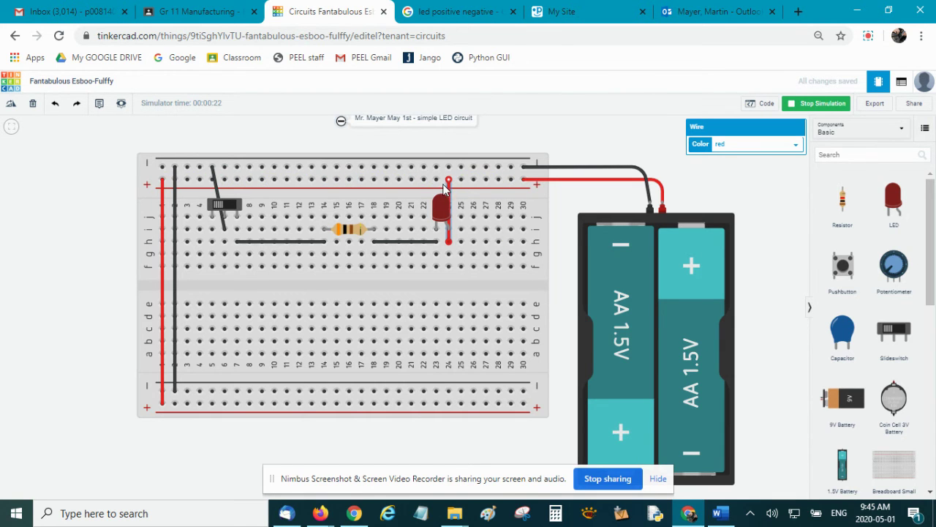
key("Delete")
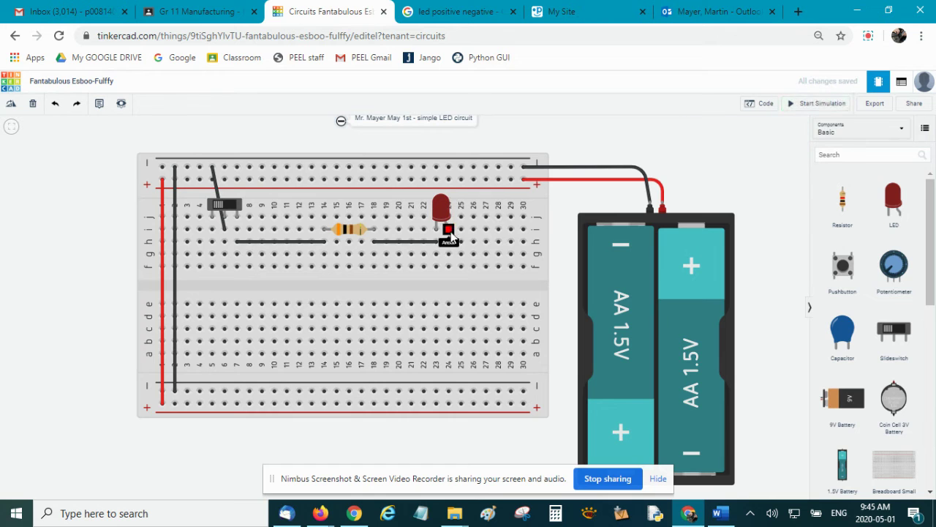
Wire column 24 in row h to the lower positive rail and colour the wire red.
left_click(448, 242)
left_click(449, 408)
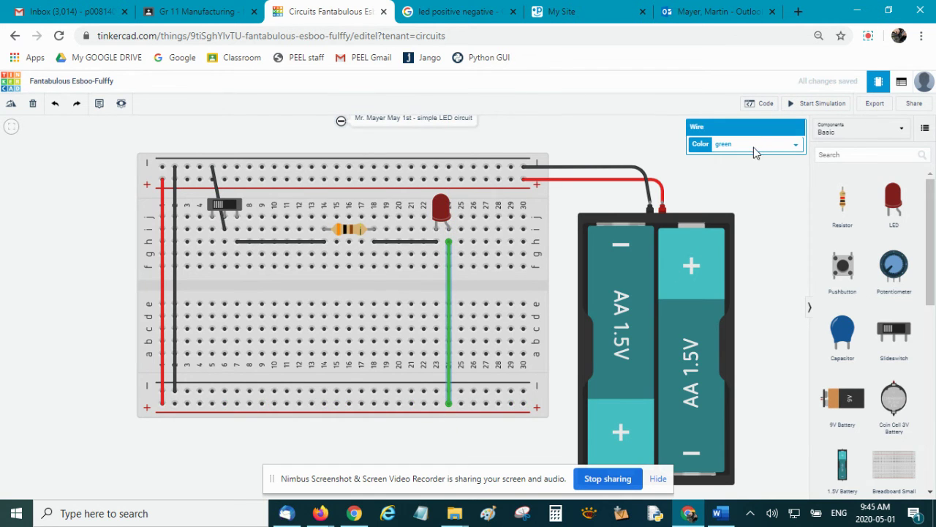
left_click(760, 144)
left_click(741, 185)
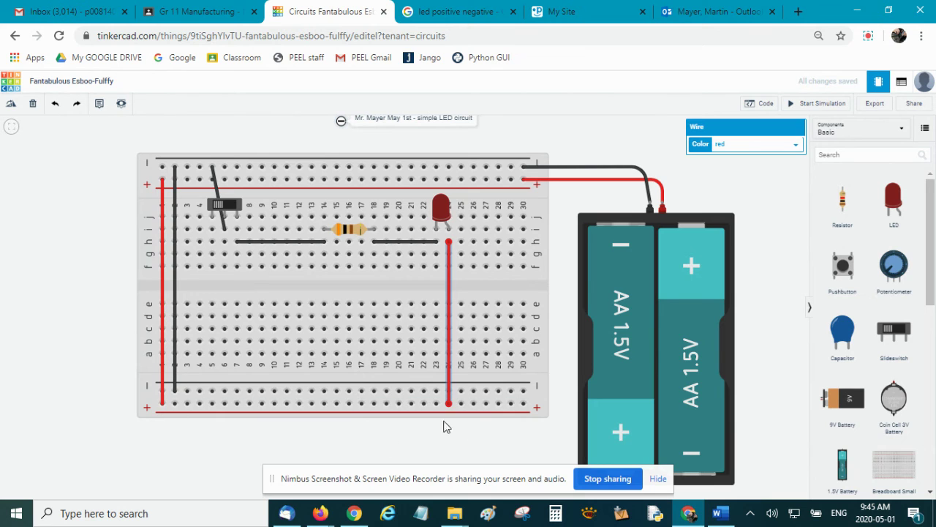
Move the upper end of the slideswitch's black wire to the lower negative rail at column 6.
left_click(213, 180)
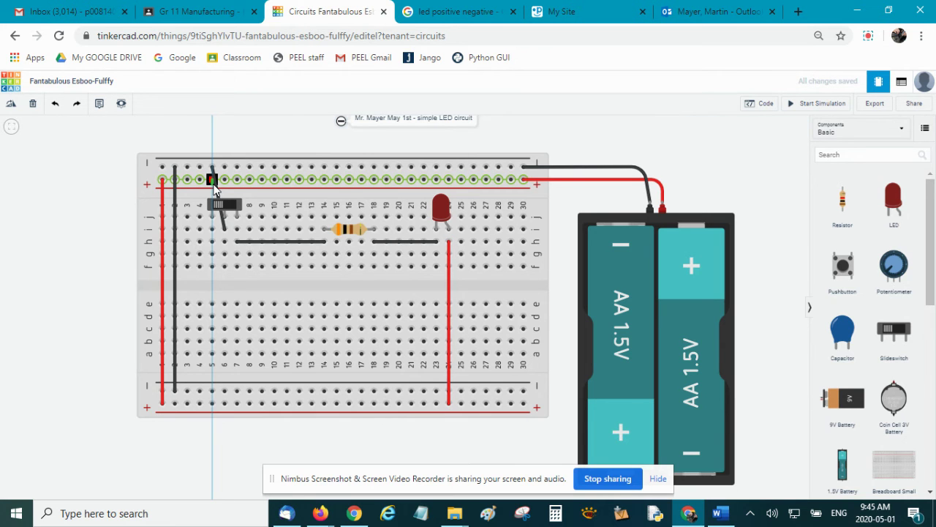
left_click(214, 182)
mouse_move(215, 182)
left_mouse_down()
mouse_move(211, 169)
mouse_move(198, 266)
mouse_move(212, 418)
mouse_move(224, 391)
left_mouse_up()
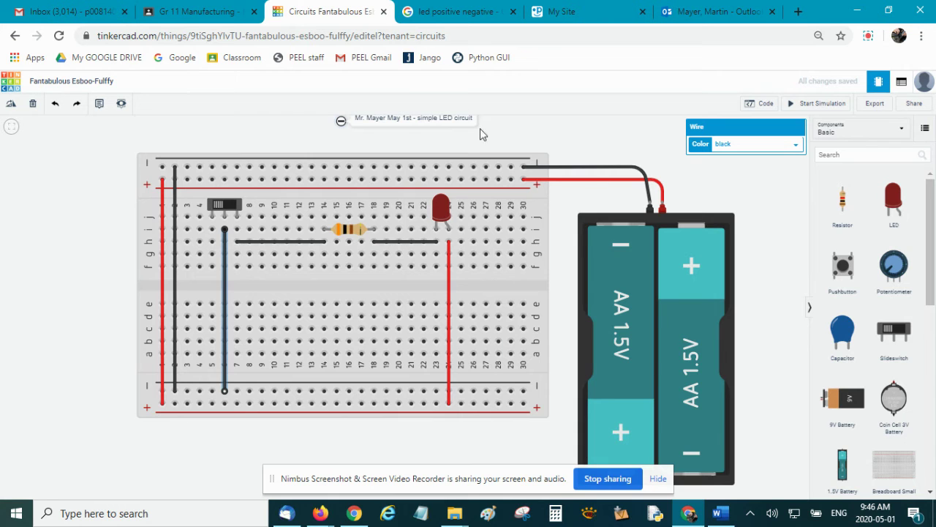
Start the simulation and toggle the slideswitch to test the rewired LED circuit.
left_click(828, 104)
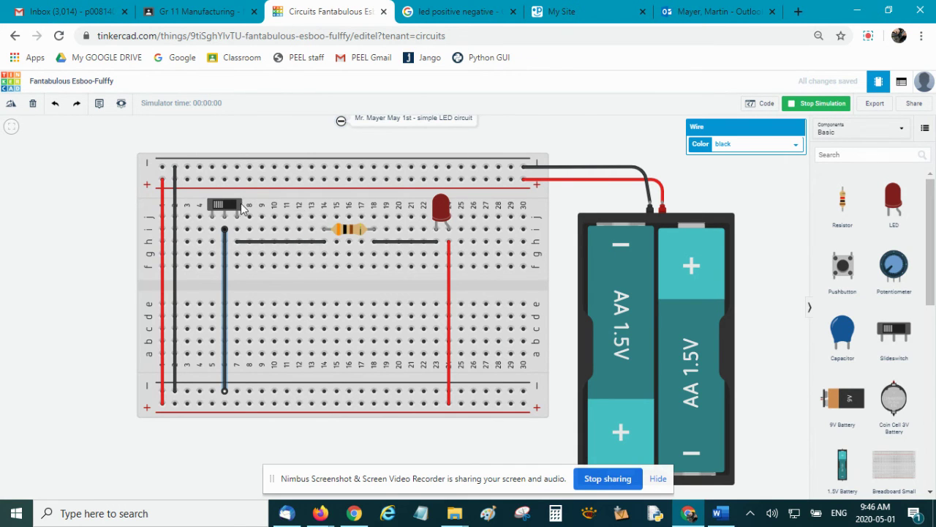
left_click(231, 206)
left_click(220, 204)
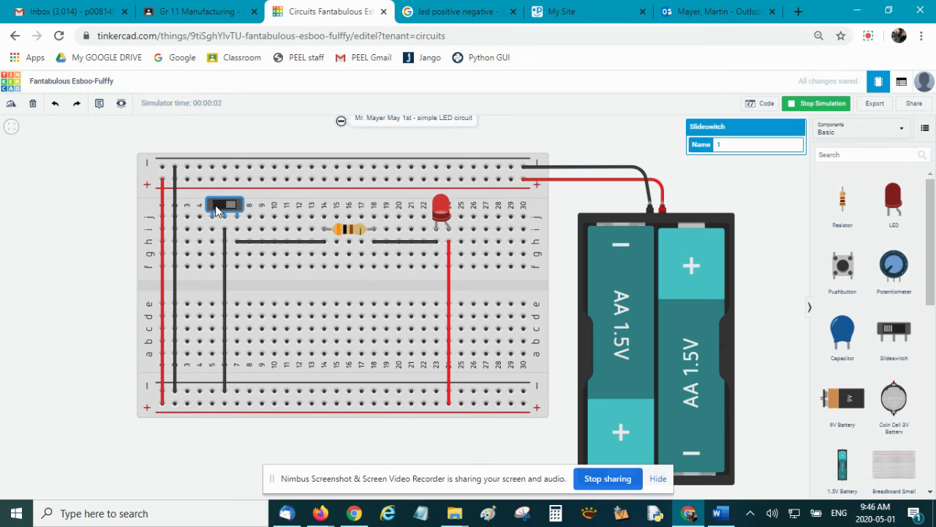
Rename the LED to LED Load and change its colour to green.
left_click(442, 208)
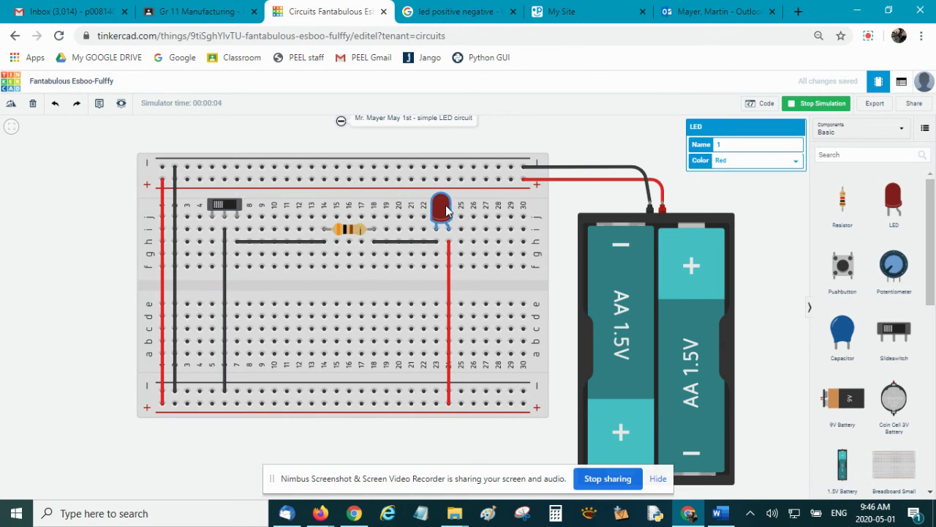
double_click(718, 143)
left_click(748, 162)
left_click(745, 179)
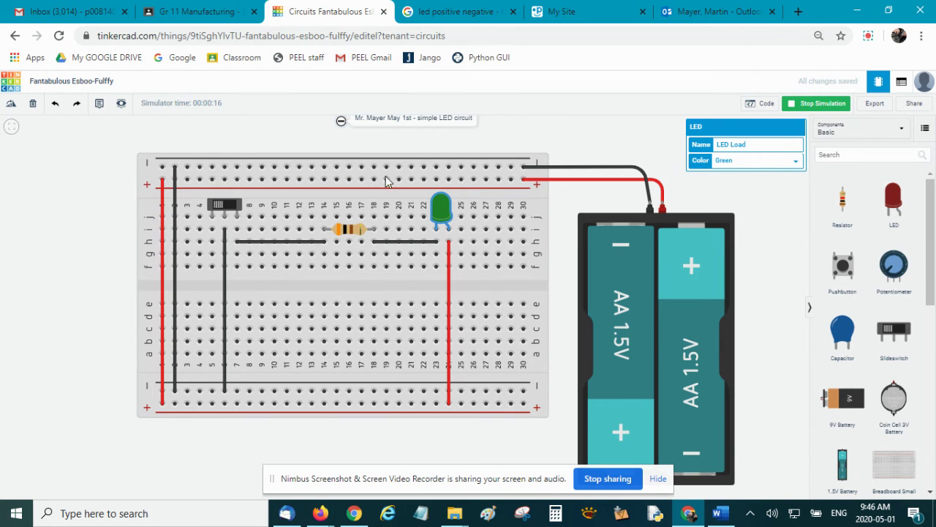
Toggle the slideswitch back and forth to test the green LED.
left_click(227, 206)
left_click(227, 207)
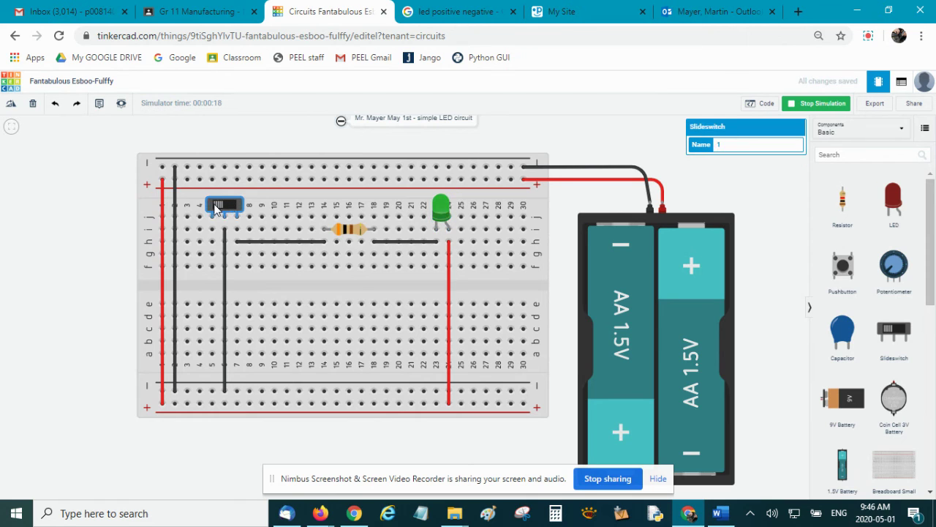
left_click(225, 207)
left_click(226, 207)
Reduce the battery pack's count to 1 battery.
left_click(638, 339)
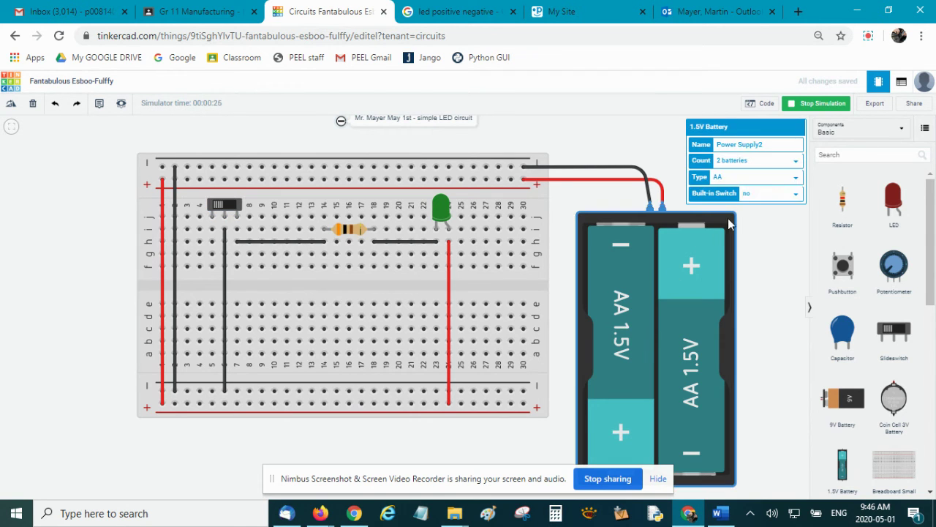
left_click(774, 161)
left_click(762, 180)
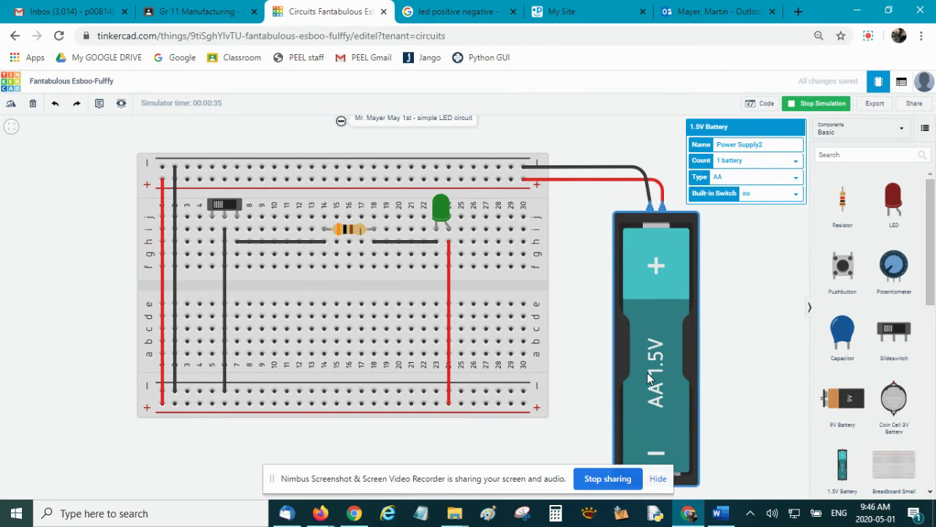
Toggle the slideswitch on and off twice to test the LED on a single battery.
left_click(440, 210)
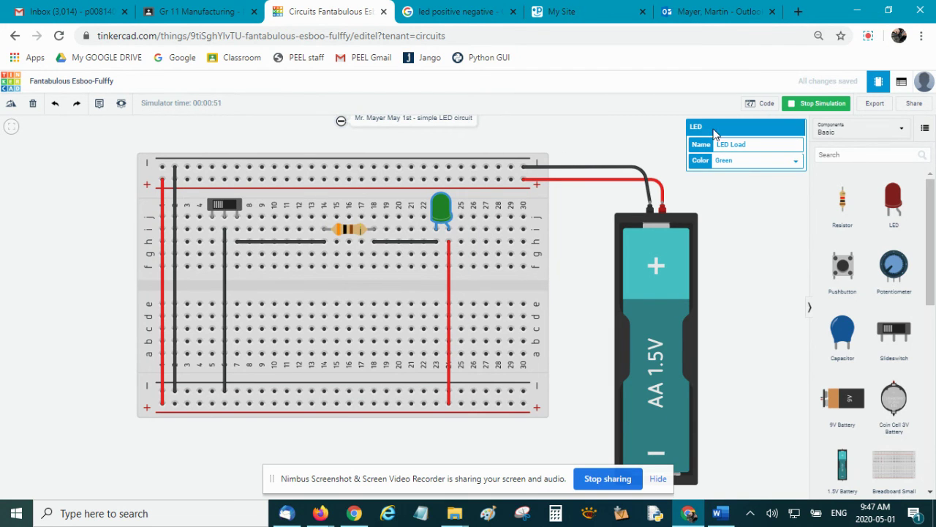
left_click(231, 207)
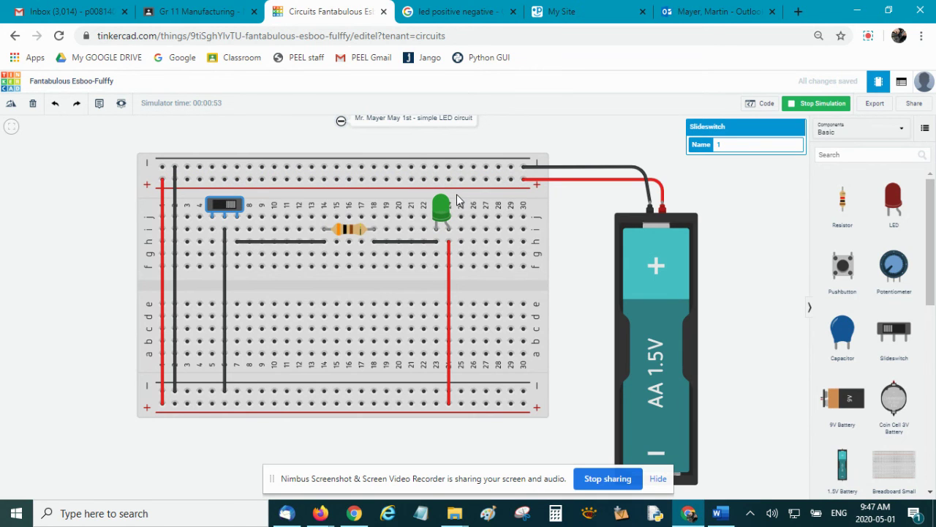
left_click(218, 204)
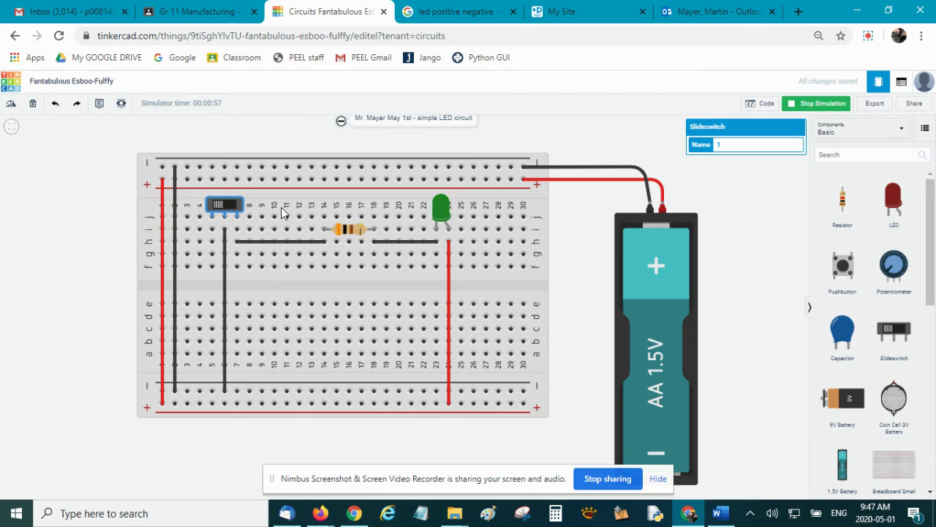
left_click(233, 209)
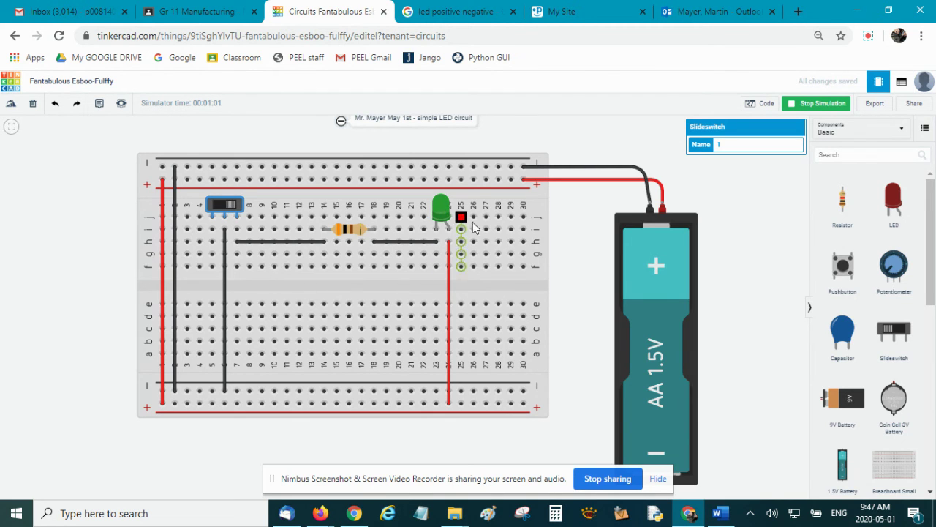
left_click(216, 202)
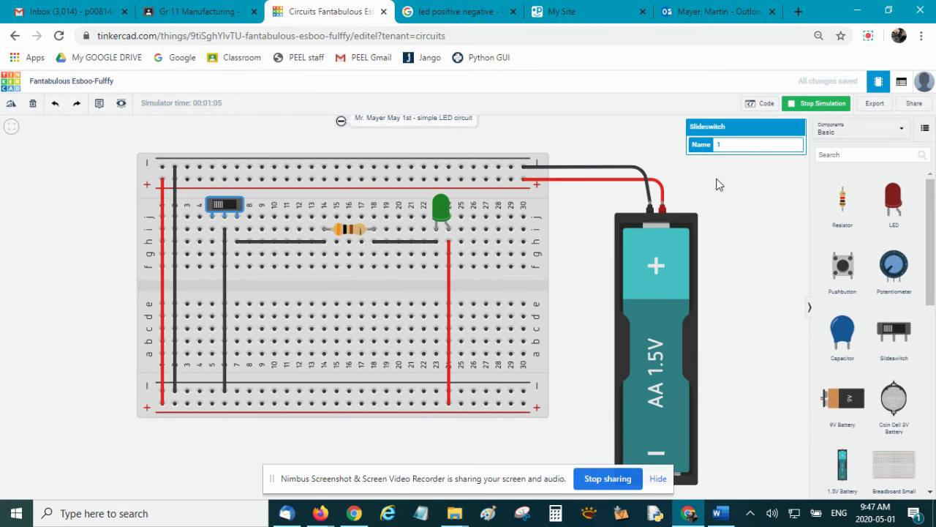
Raise the battery pack's count to 2 batteries and on to 4 batteries.
left_click(663, 265)
left_click(750, 162)
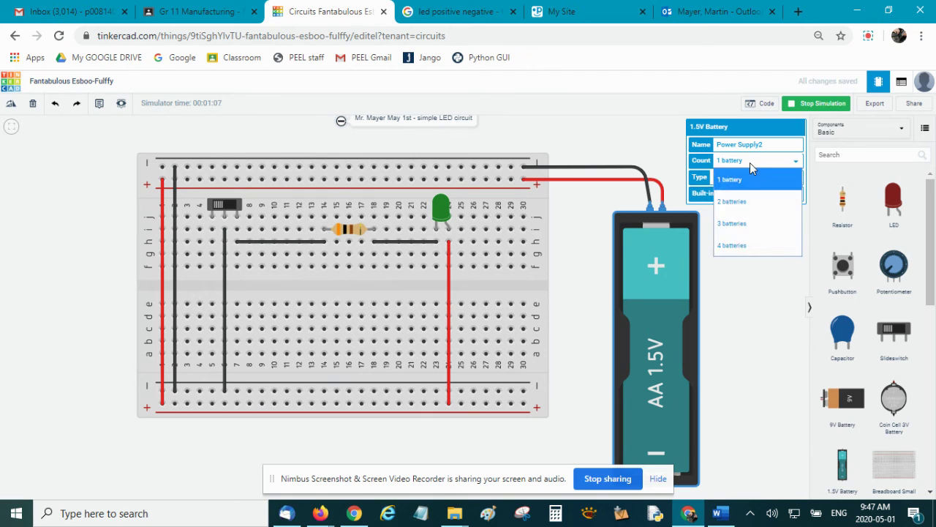
left_click(745, 195)
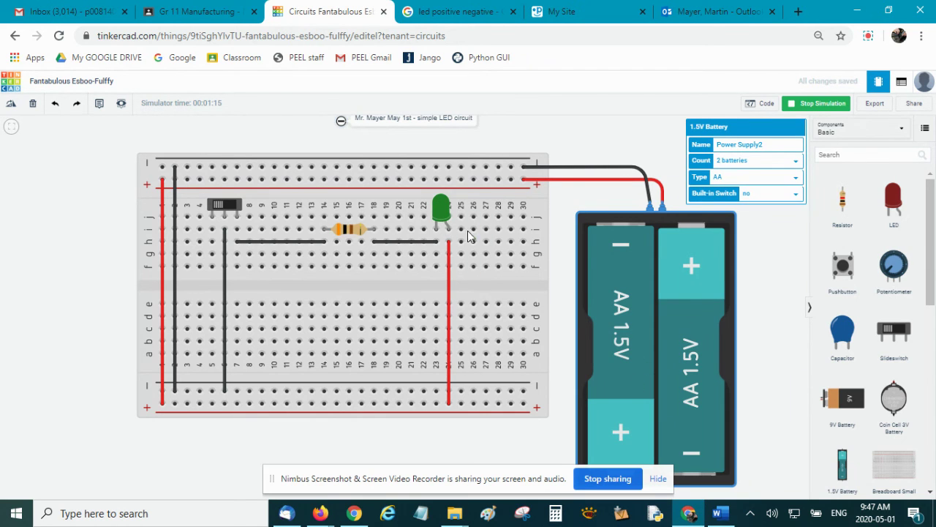
left_click(752, 164)
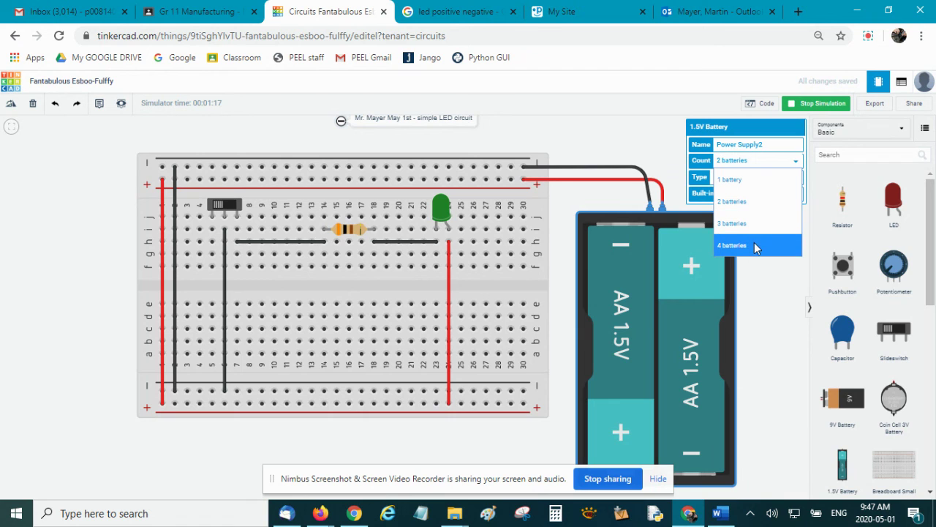
left_click(755, 245)
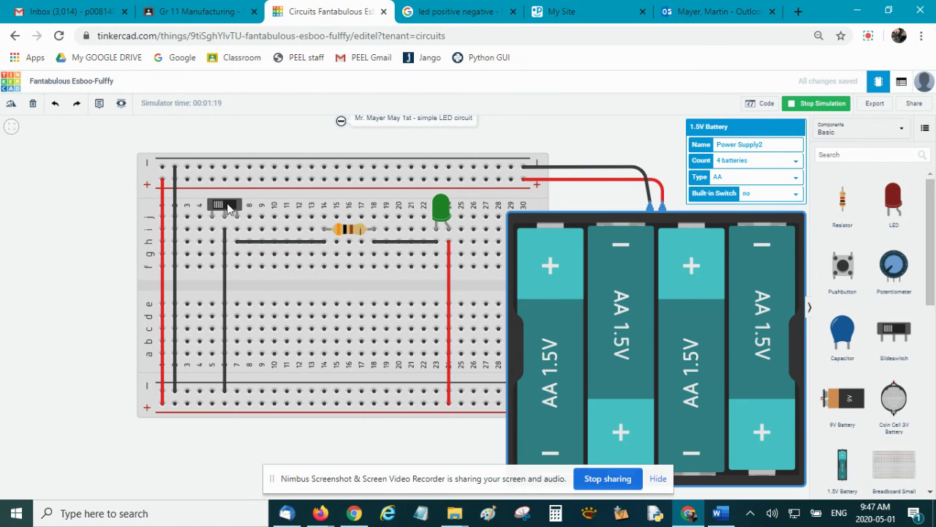
Toggle the slideswitch to compare the LED on and off with four batteries, leaving it on.
left_click(232, 206)
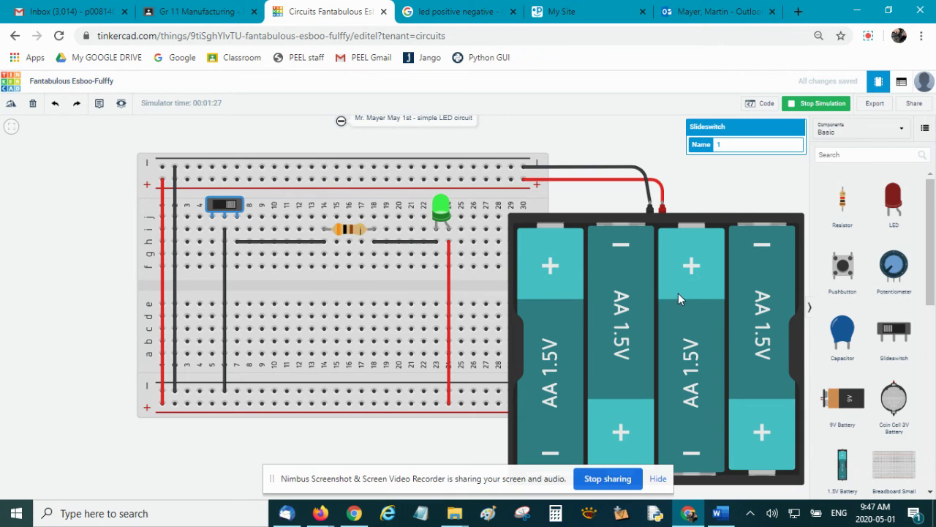
left_click(216, 207)
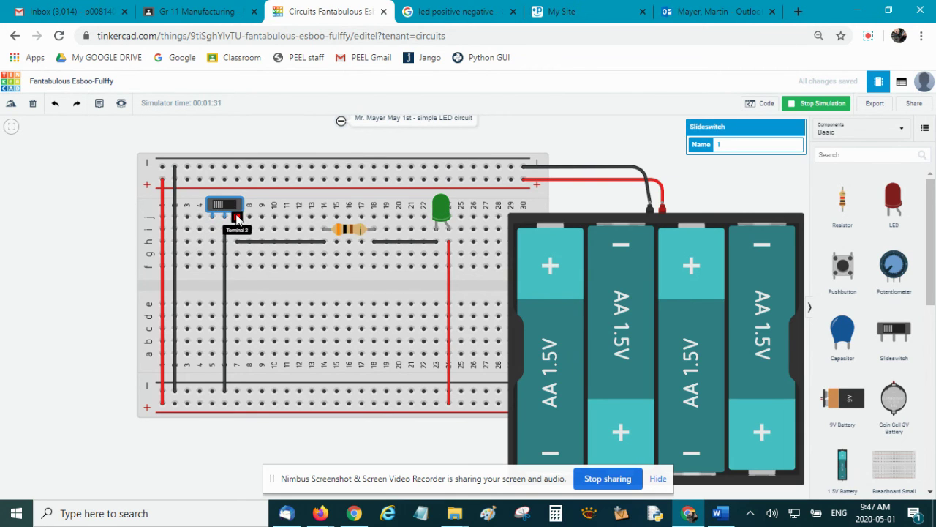
left_click(231, 209)
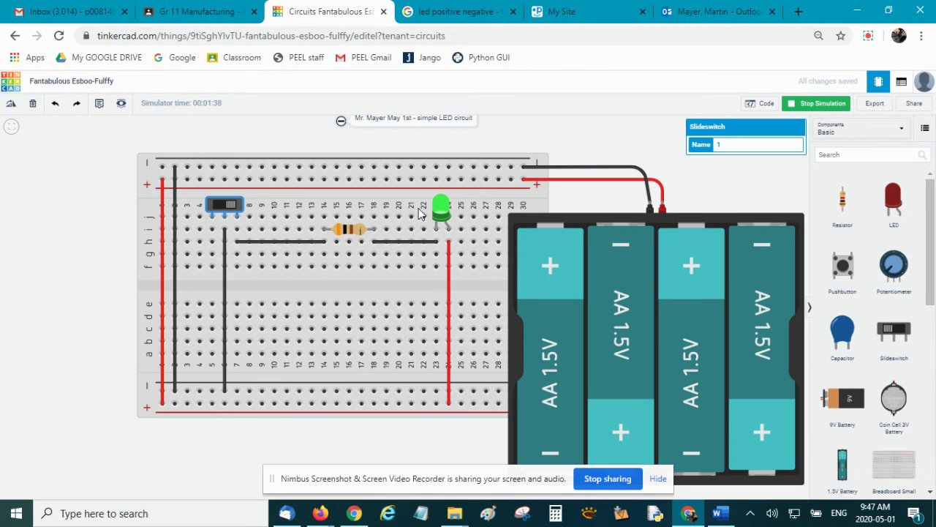
Set the resistor's resistance to 1000 and its unit to kΩ.
left_click(359, 234)
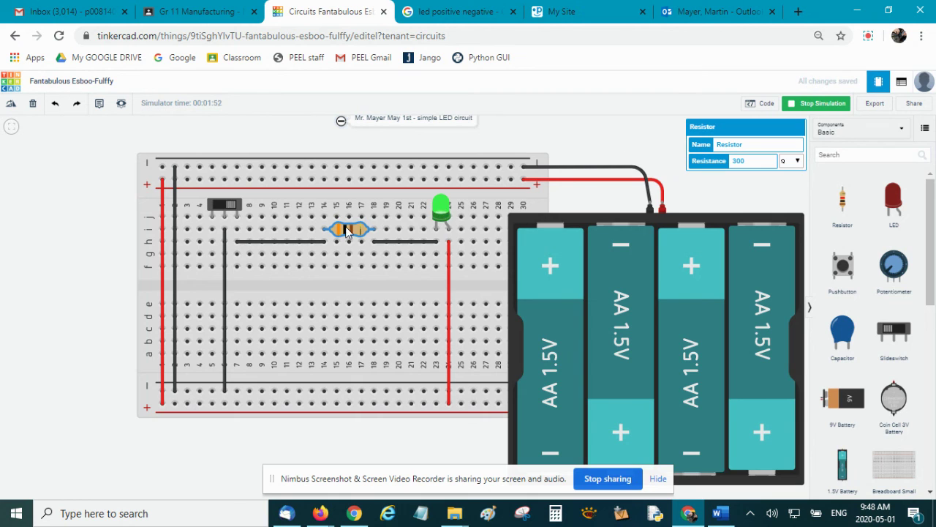
double_click(760, 159)
type("1000")
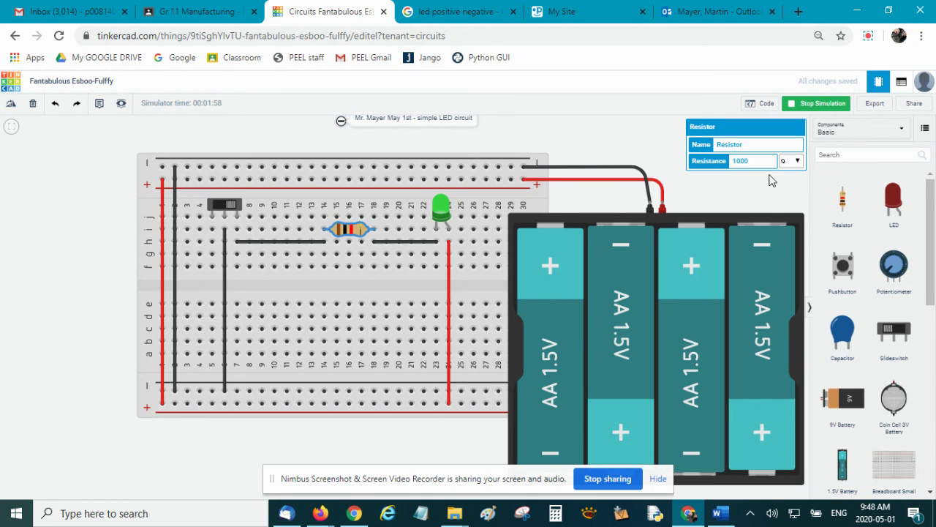
left_click(790, 160)
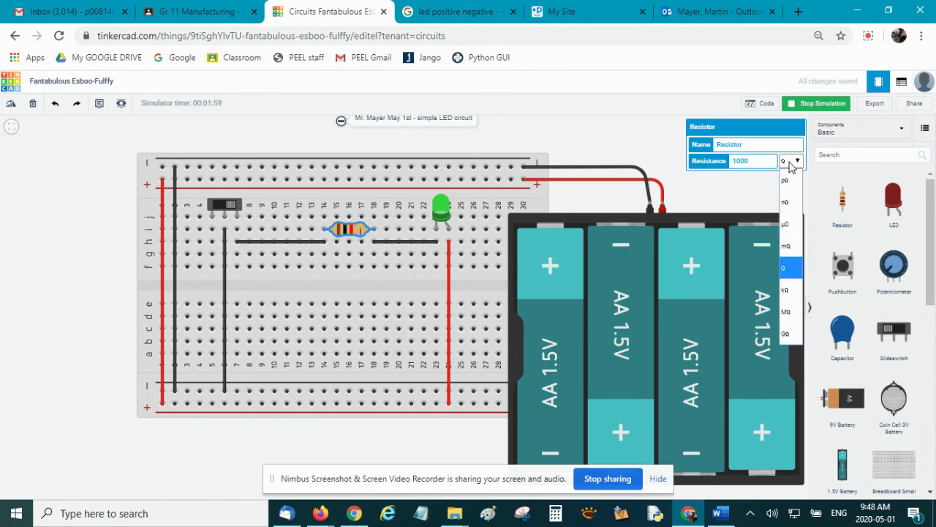
left_click(796, 291)
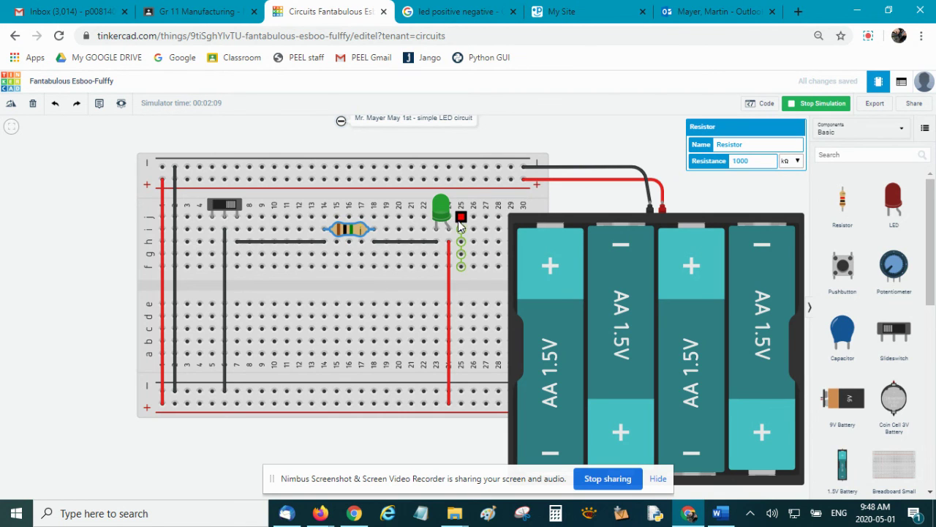
Toggle the slideswitch repeatedly to test the LED with the 1000 kΩ resistor, and select the LED.
left_click(223, 206)
left_click(224, 207)
left_click(224, 207)
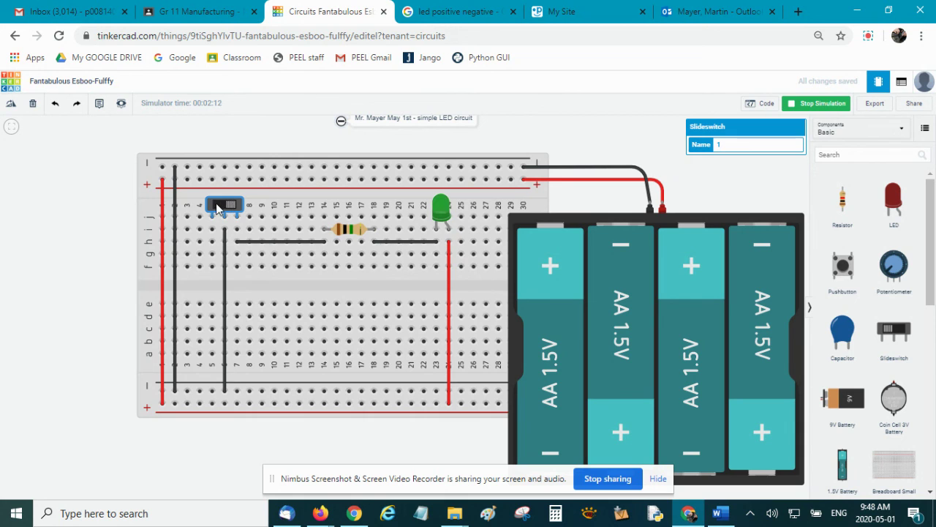
left_click(230, 209)
left_click(446, 207)
Change the resistor's resistance unit to GΩ.
left_click(354, 231)
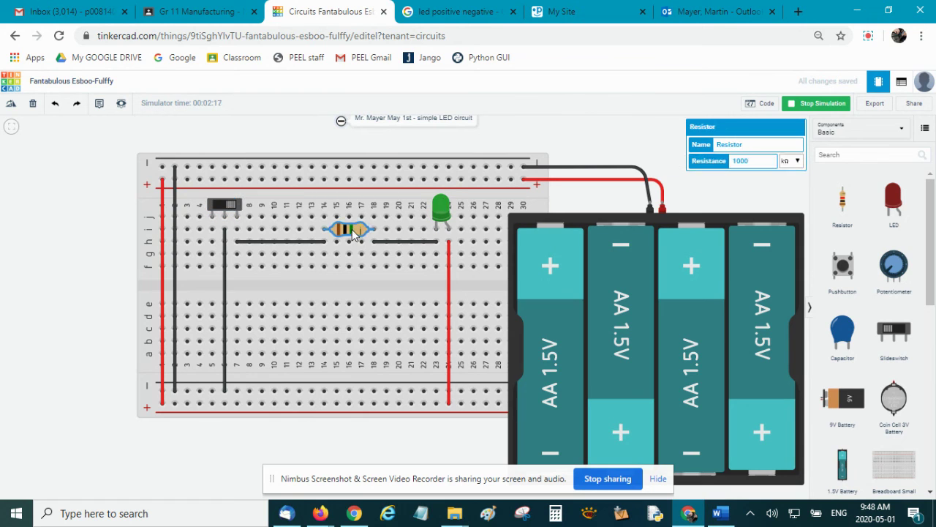
left_click(791, 160)
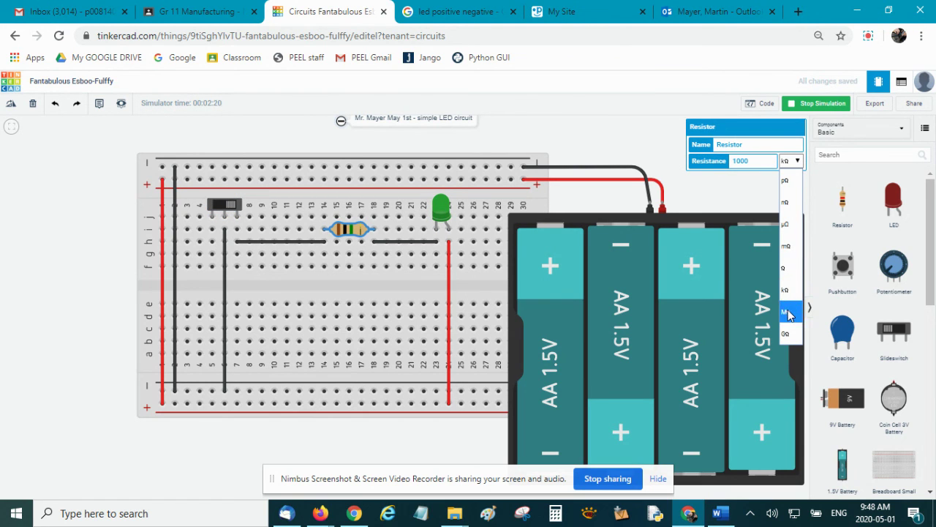
left_click(787, 334)
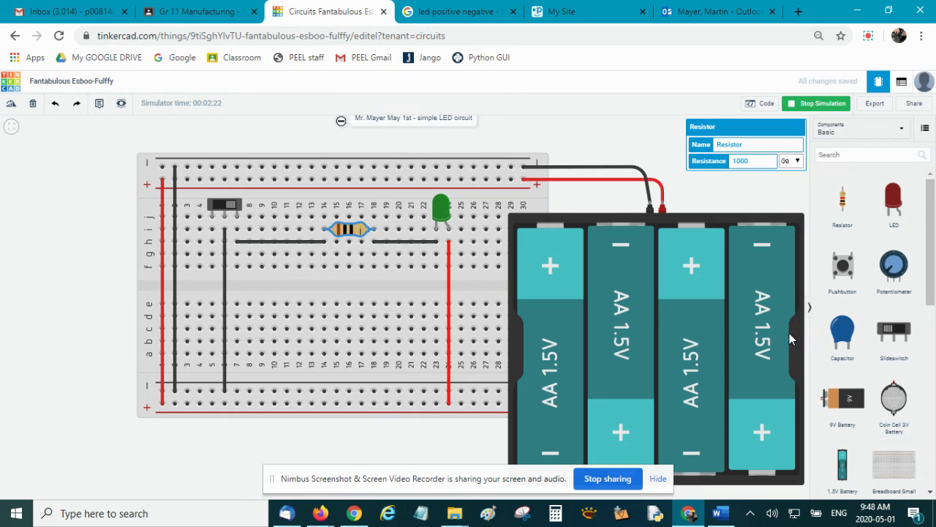
Toggle the slideswitch repeatedly to test the LED with the 1000 GΩ resistor.
left_click(224, 208)
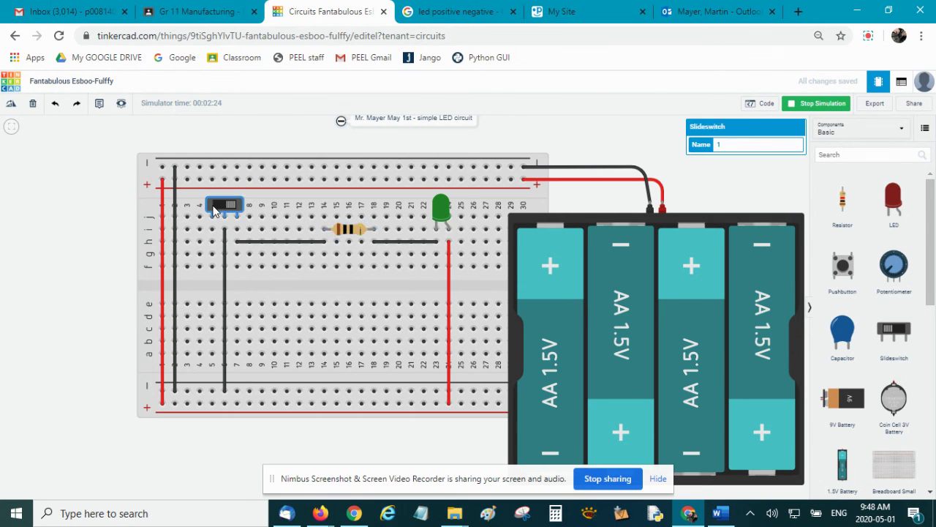
left_click(224, 208)
left_click(223, 208)
left_click(223, 207)
left_click(220, 205)
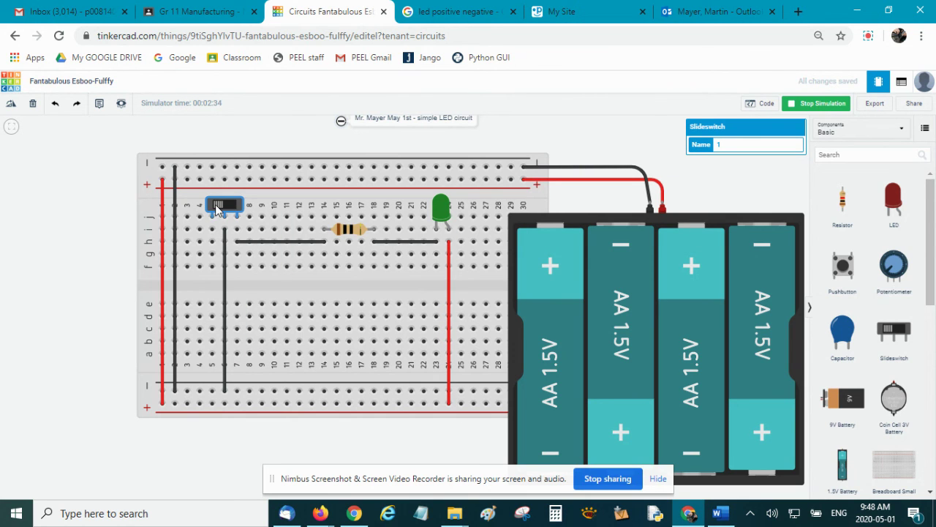
Change the resistor's resistance unit to Ω, keeping the value of 1000.
left_click(336, 231)
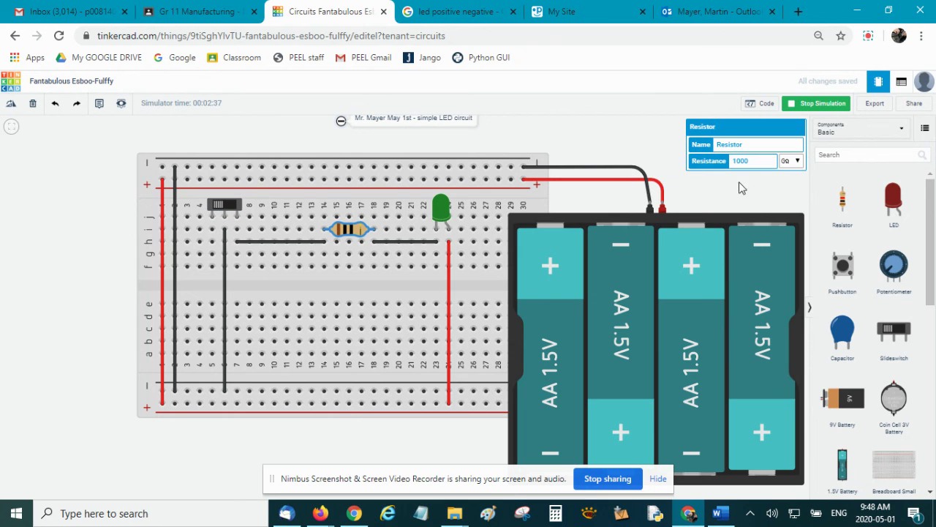
left_click(791, 161)
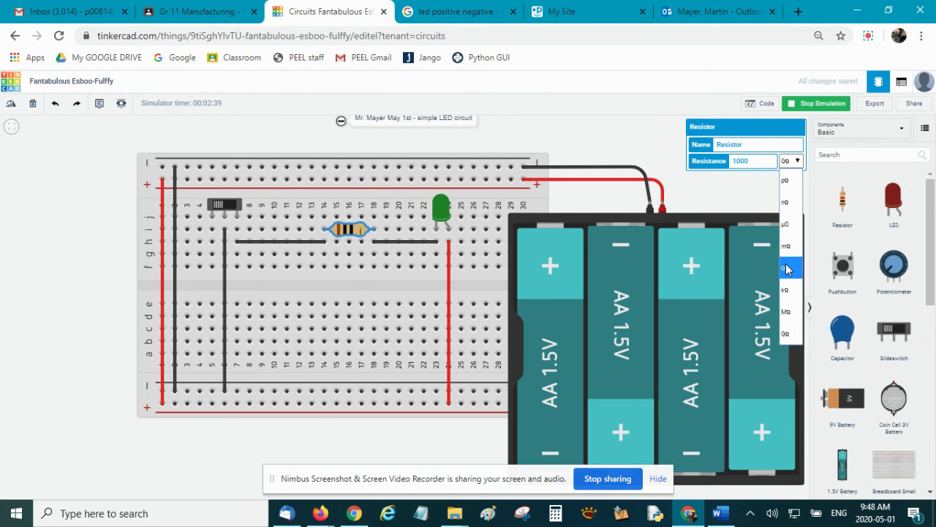
left_click(786, 269)
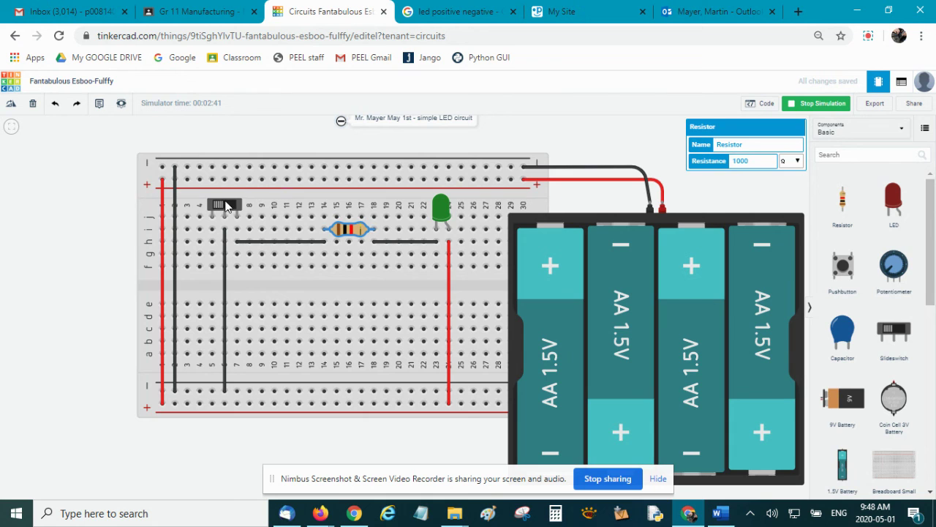
Toggle the slideswitch to test the LED with the 1000 Ω resistor, leaving it on.
left_click(225, 206)
left_click(225, 206)
left_click(231, 206)
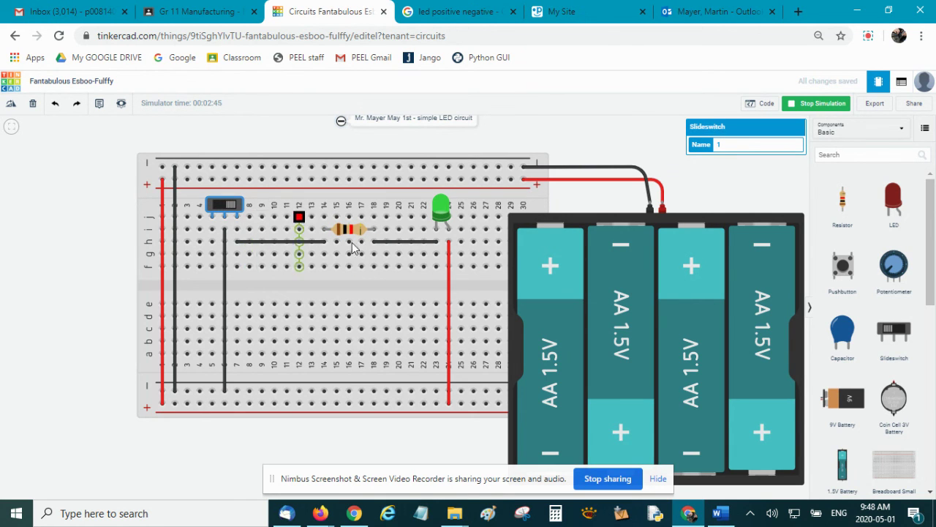
Set the AA battery pack's count to 2 batteries.
left_click(623, 296)
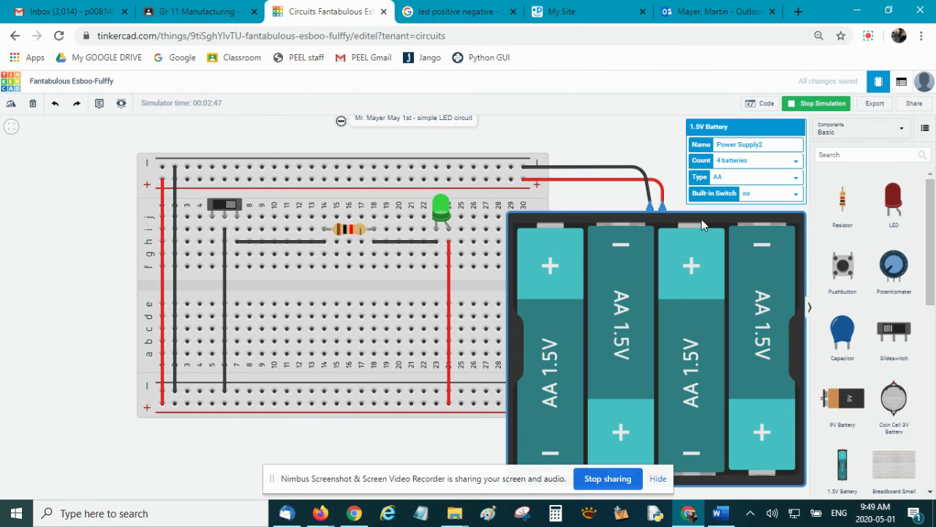
left_click(774, 162)
left_click(765, 211)
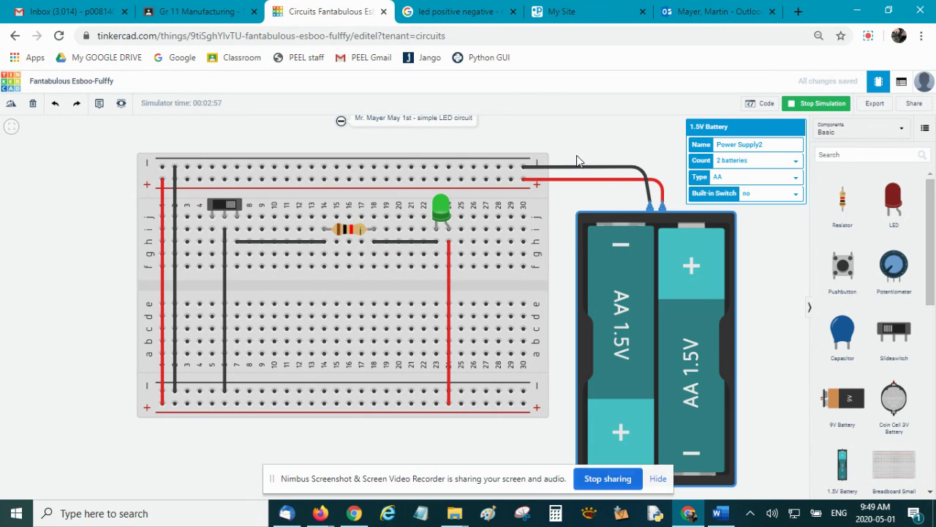
Stop the simulation and straighten the black battery wire by moving its bend point directly above the battery's negative terminal.
left_click(605, 168)
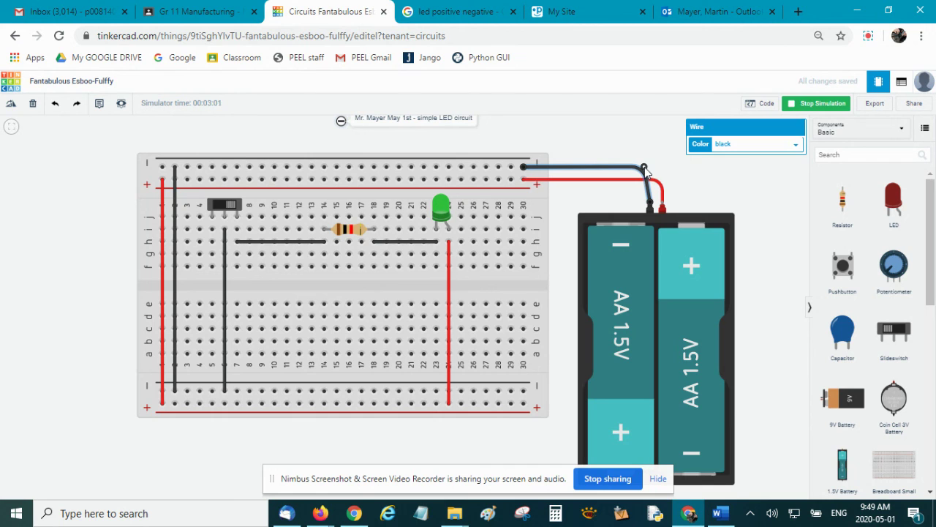
left_click(805, 103)
left_click_drag(644, 168, 650, 167)
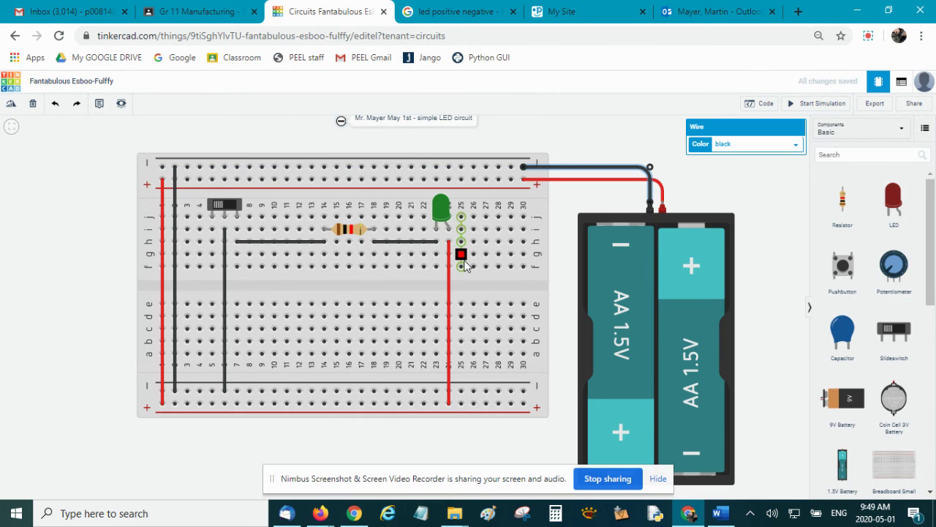